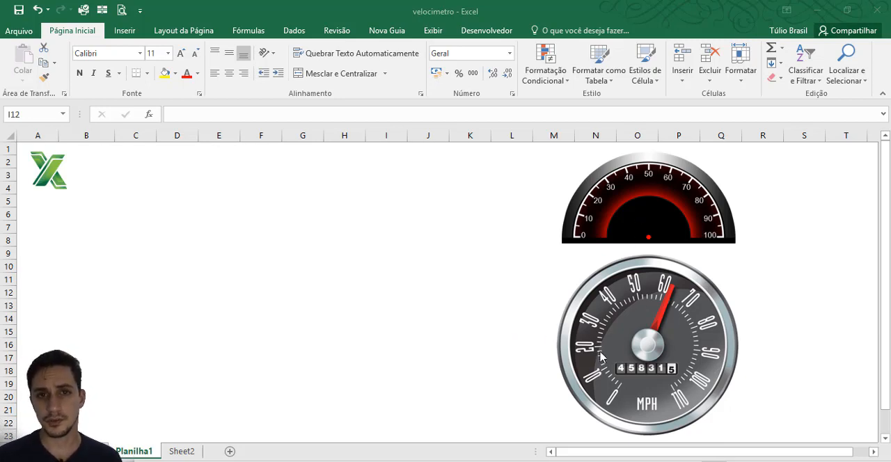
Step: Enter the table headings Status in cell C5 and Valores in cell D5
click(534, 278)
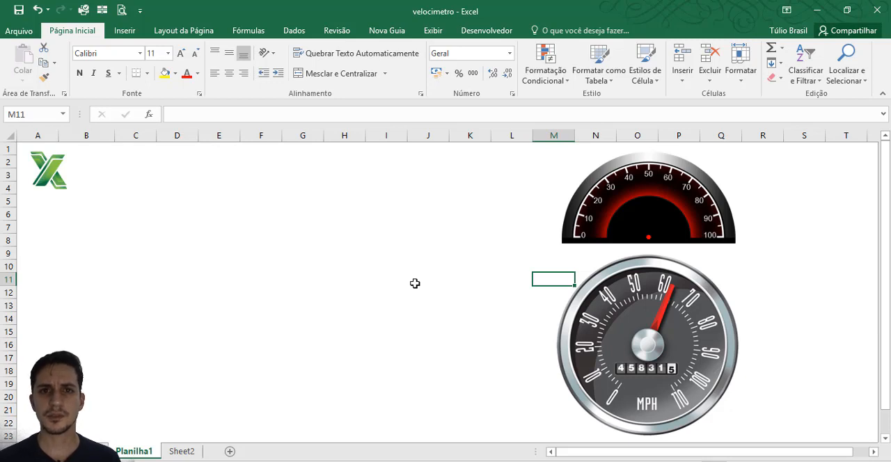
click(113, 203)
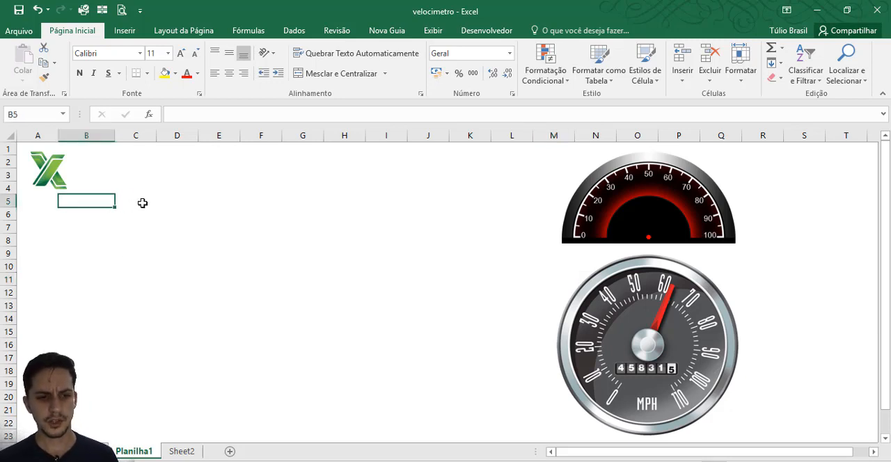
click(125, 205)
click(112, 202)
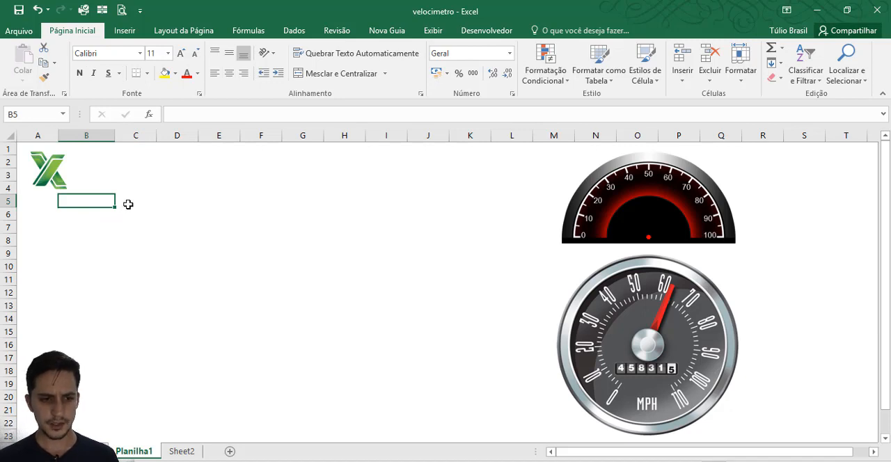
click(128, 202)
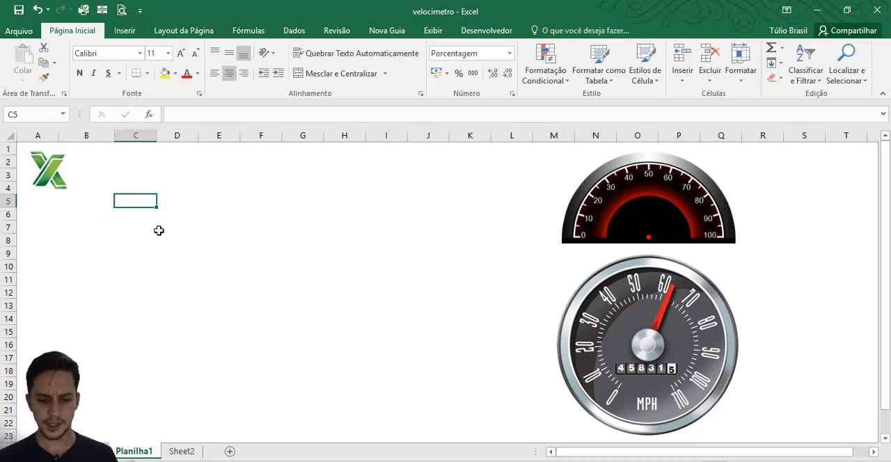
text(Sta)
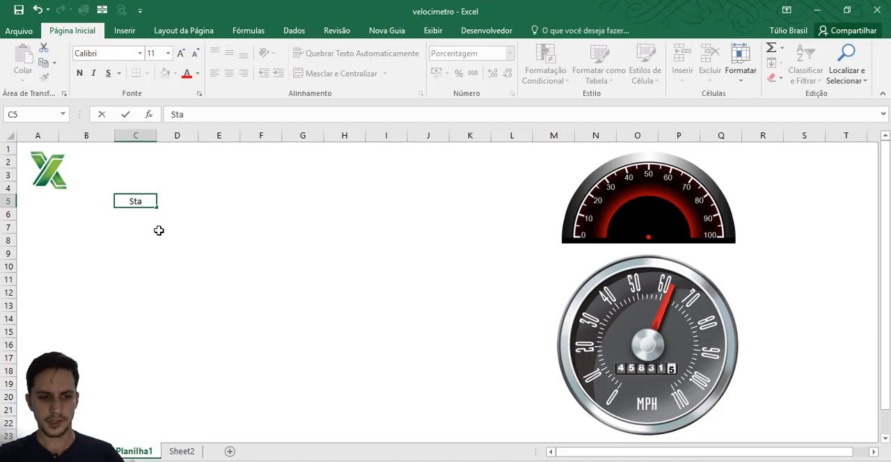
text(tus)
key(Tab)
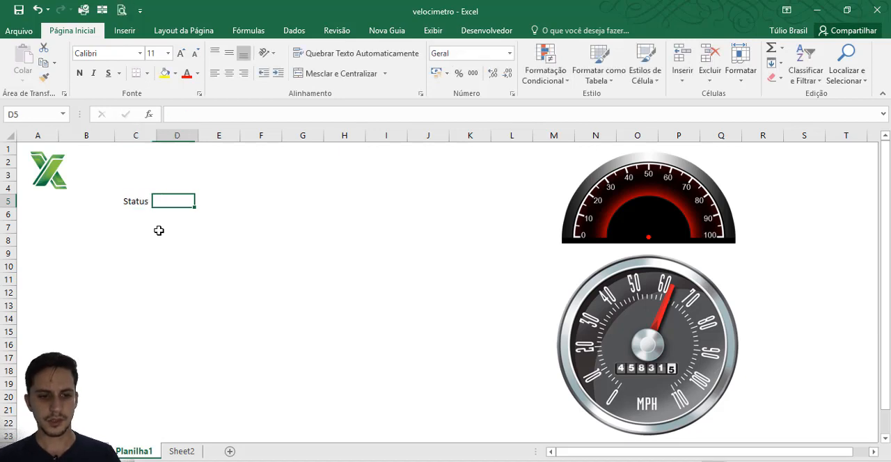
text(Valores)
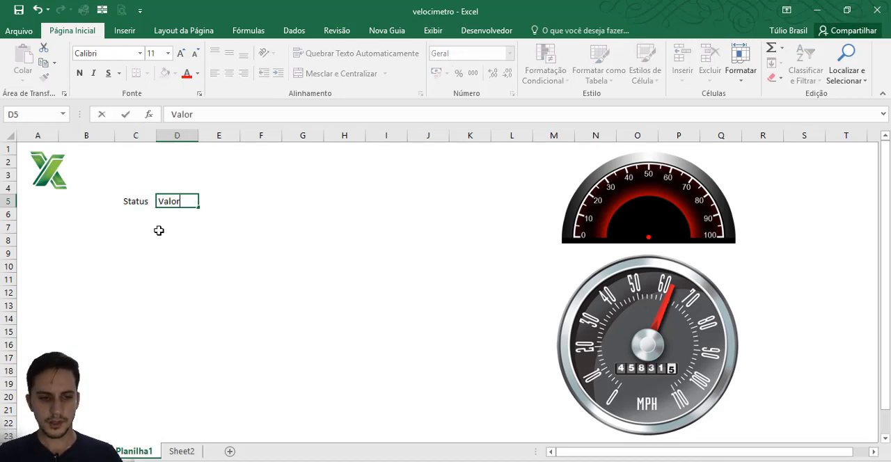
Step: Make the Status and Valores headings in C5:D5 bold and underlined
key(Left)
key(shift+Right)
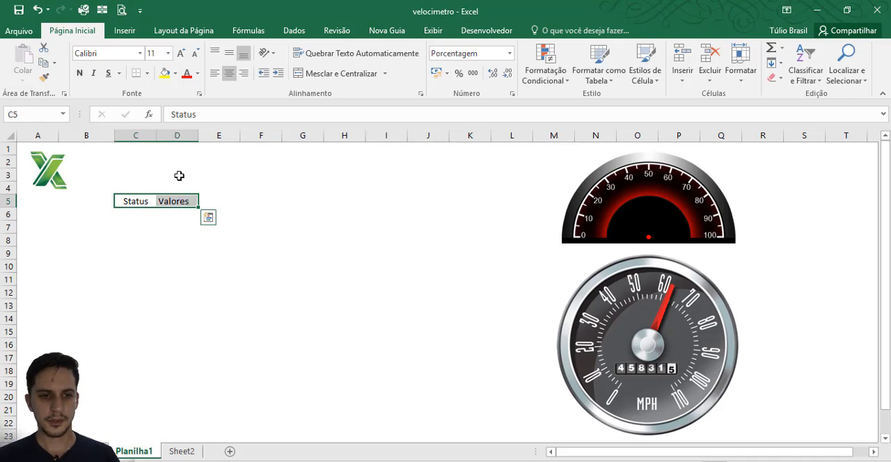
click(80, 73)
click(108, 73)
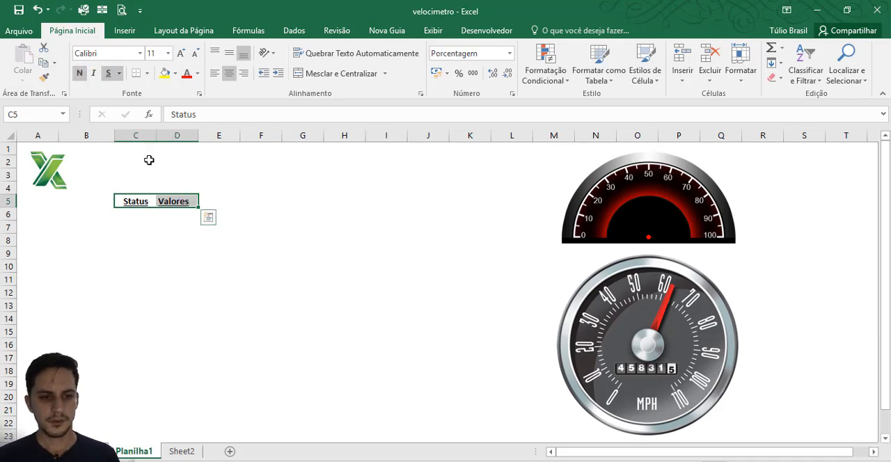
Step: Enter Baixa in cell C6 under Status and remove its bold and underline formatting
click(133, 218)
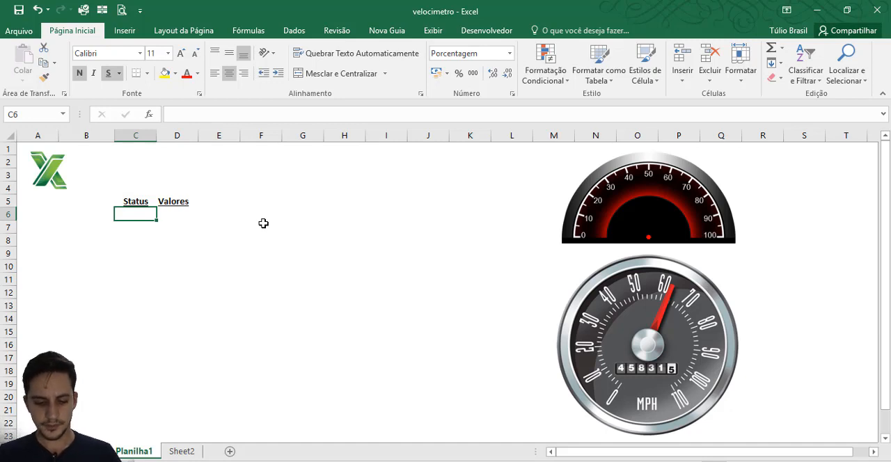
text(Baixa)
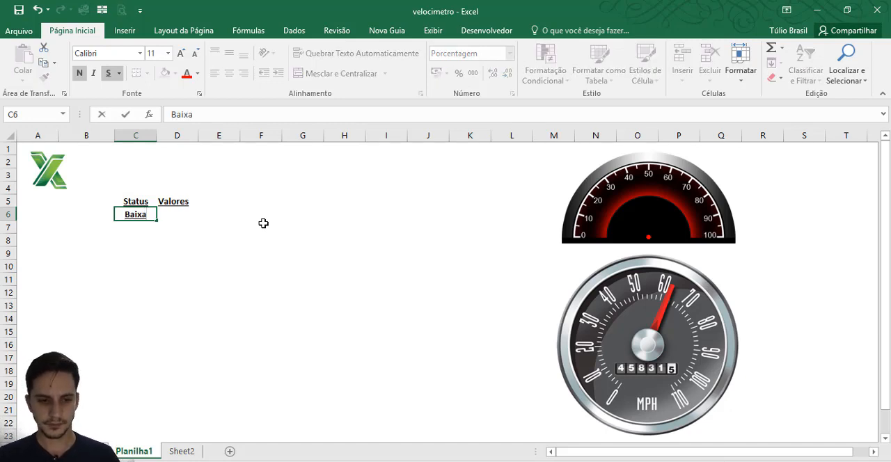
key(ctrl+Return)
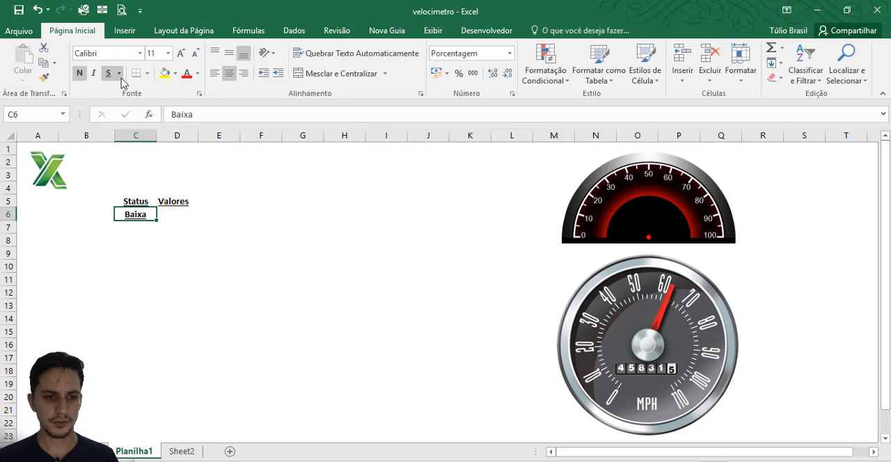
click(81, 74)
Step: Add the status labels Média in C7 and Alta in C8
click(135, 227)
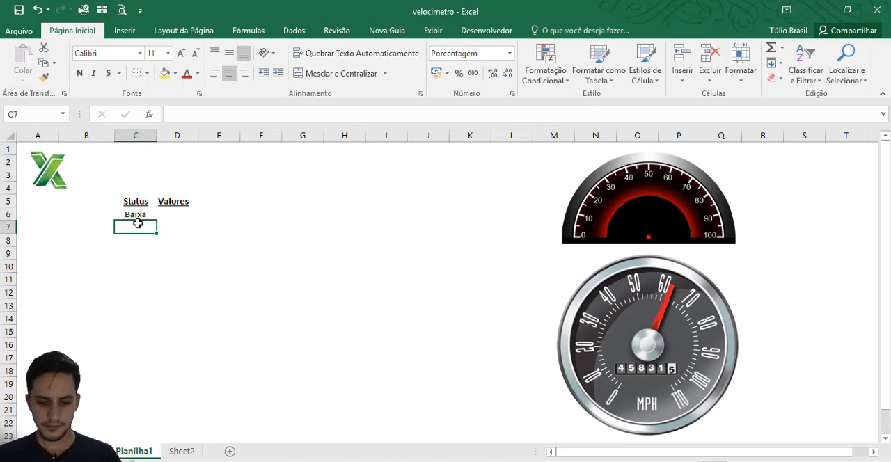
text(Média)
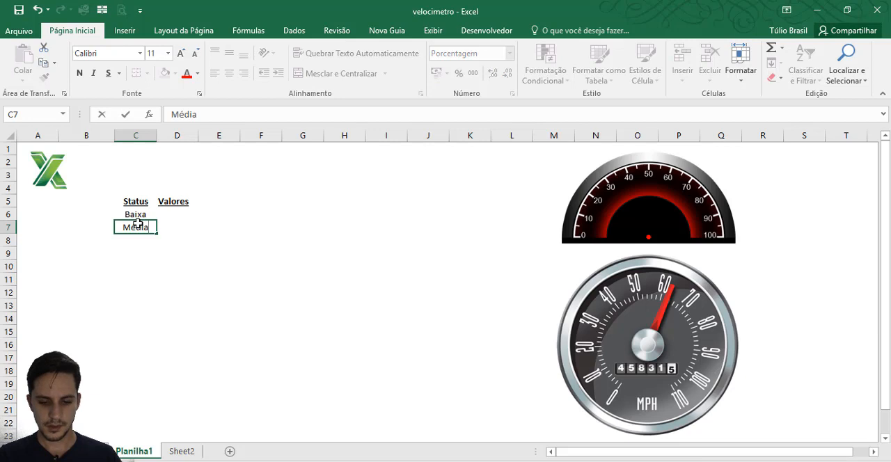
key(Return)
text(Alta)
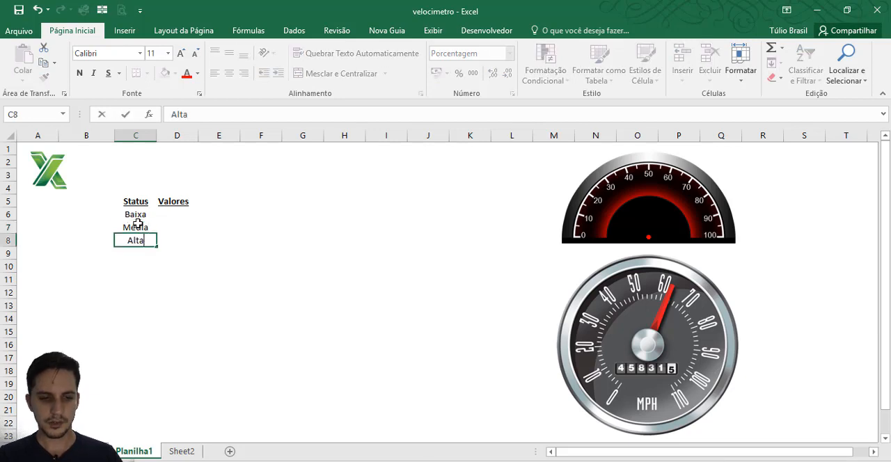
key(Return)
Step: Format the cells D6:D9 under Valores as percentages
key(Right)
key(Up)
key(Up)
key(Up)
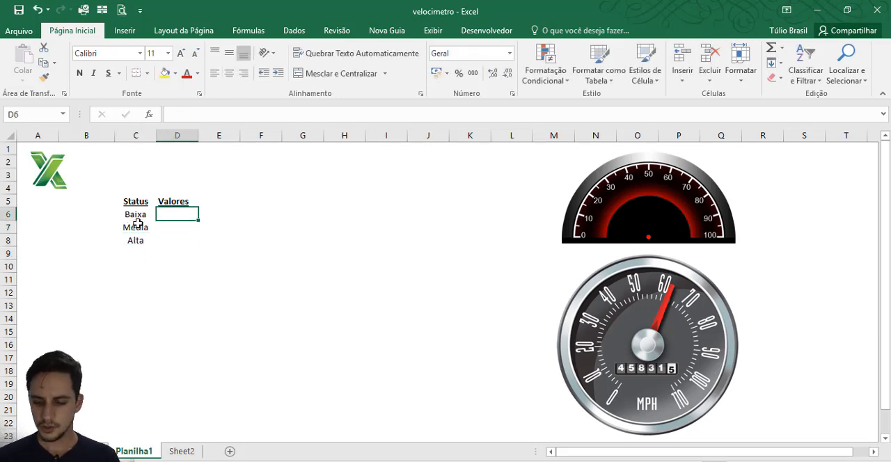
drag(175, 217, 170, 251)
click(509, 53)
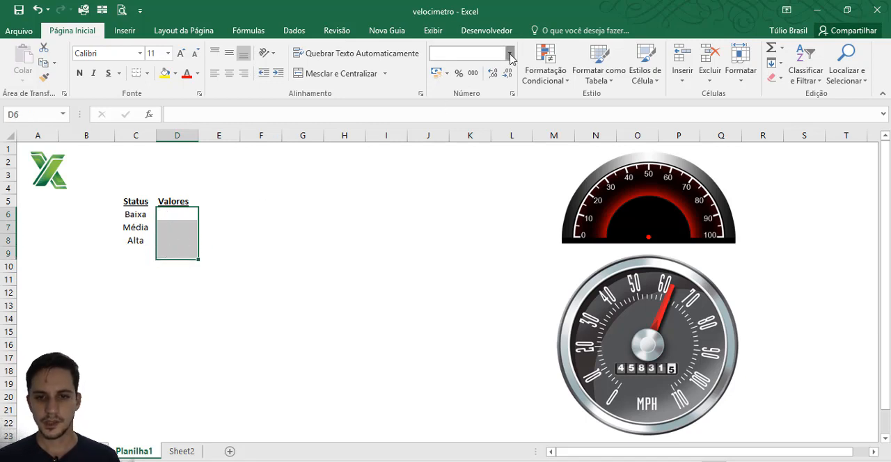
click(509, 54)
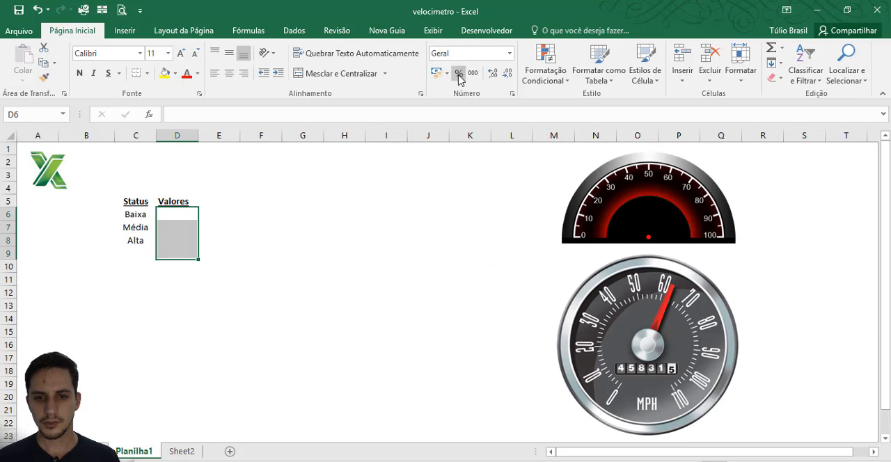
click(458, 75)
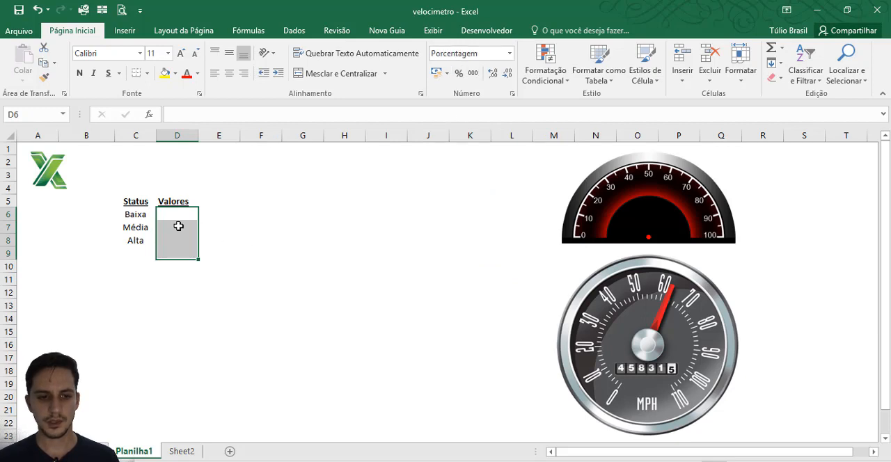
Step: Enter 30% for Baixa, 40% for Média and 30% for Alta in D6:D8
click(175, 220)
text(30)
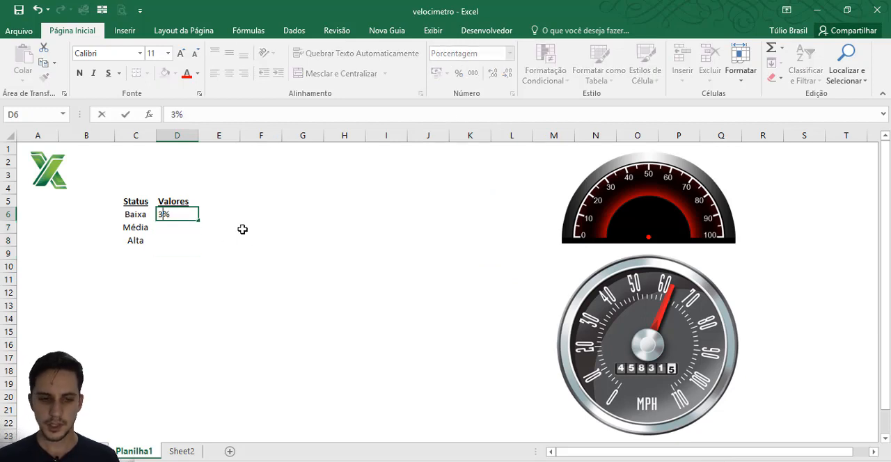
key(Return)
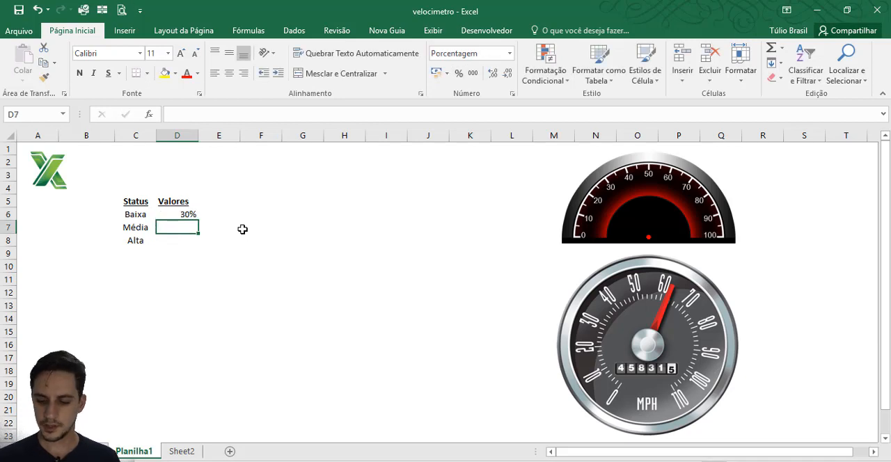
text(40)
key(Return)
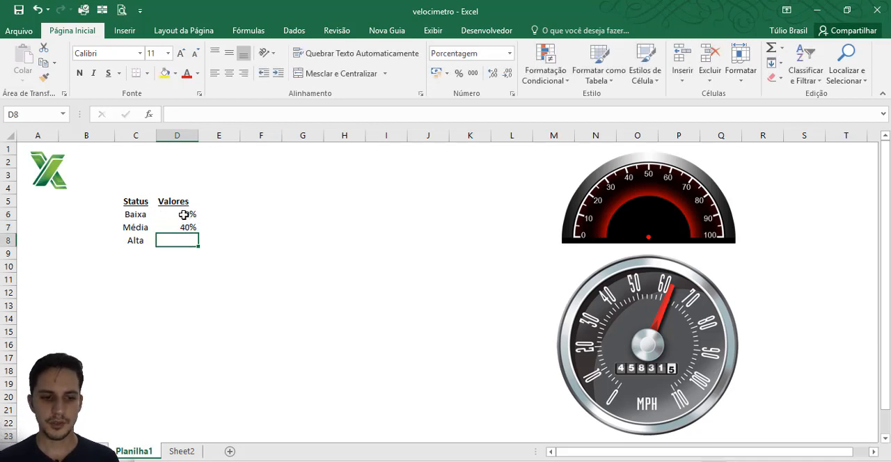
text(30)
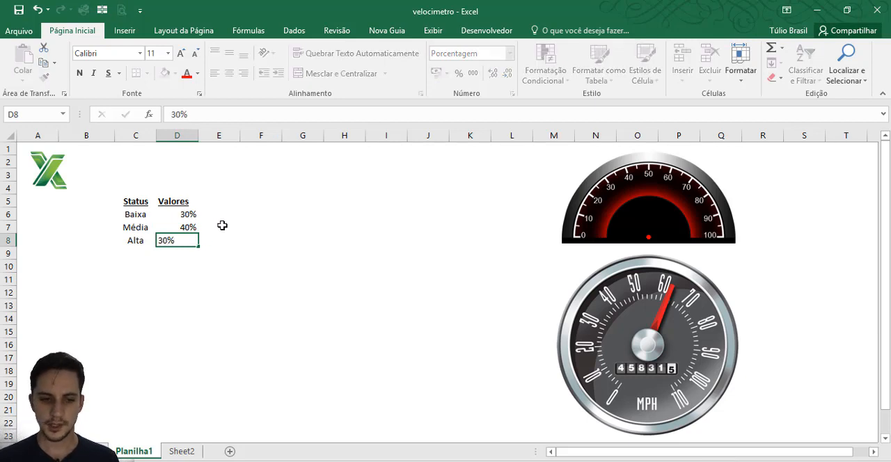
key(Return)
Step: Total the three percentages in cell D9 with =SOMA(D6:D8)
text(=som)
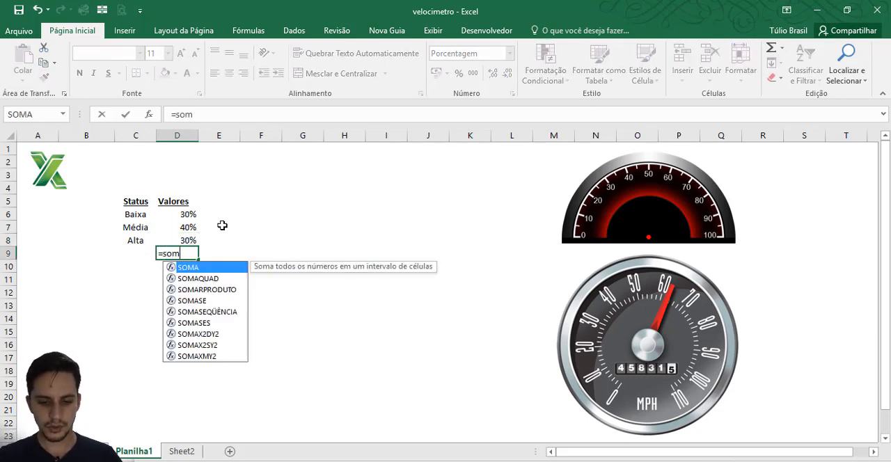
text(a()
key(Up)
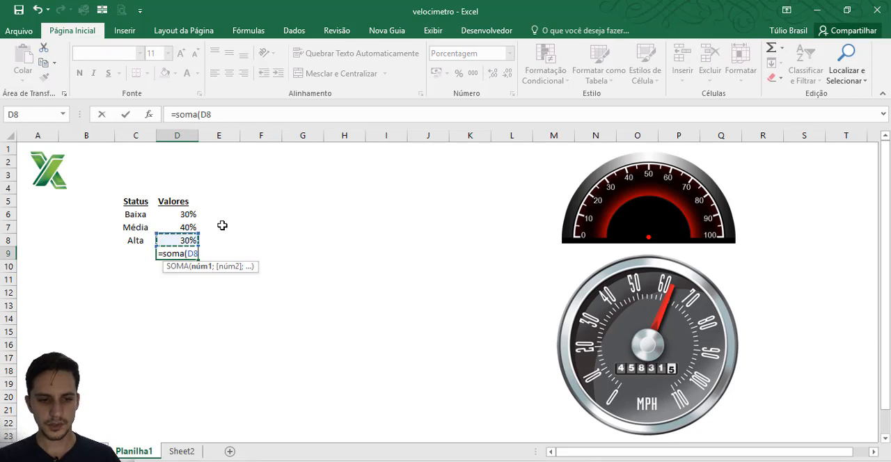
key(shift+Up)
key(shift+Up)
key(Return)
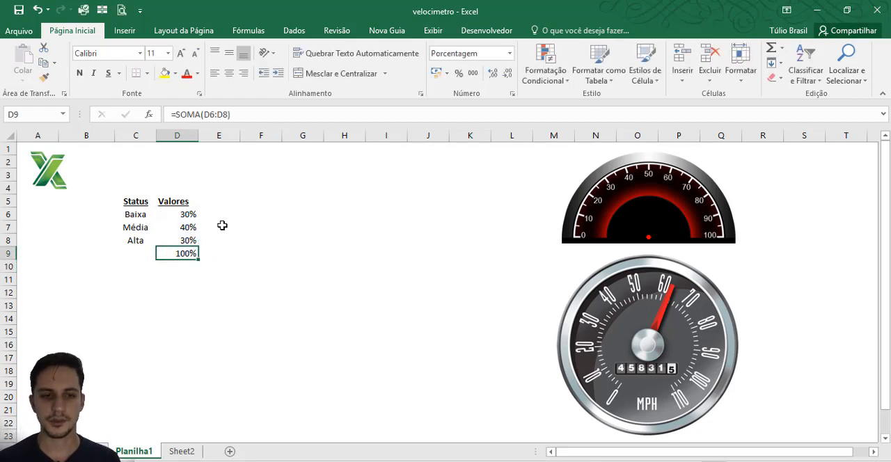
Step: Enter the label Produção in cell C12 and format D12 beside it as a percentage
click(124, 287)
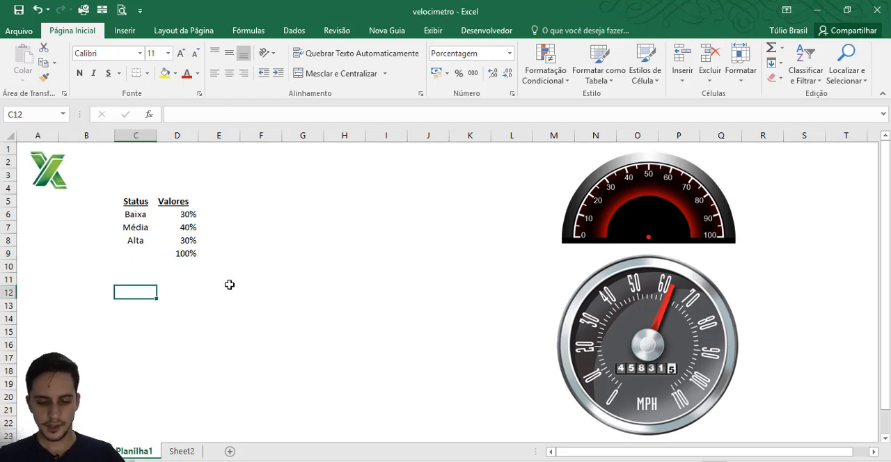
text(Produç)
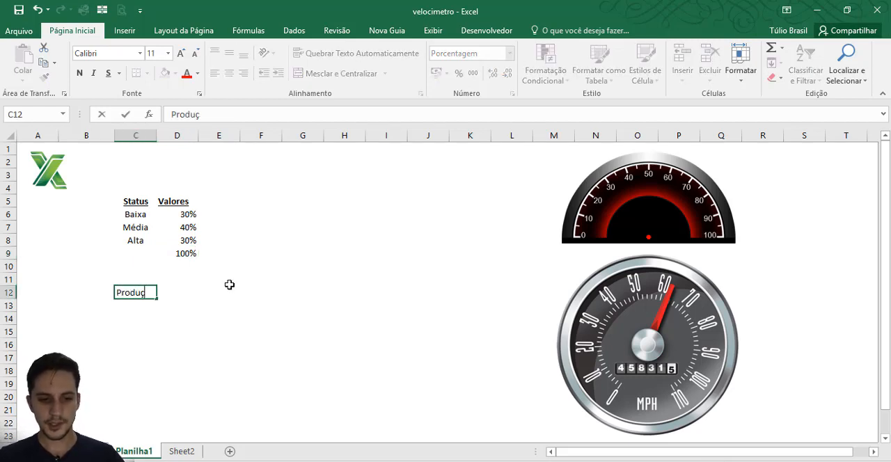
text(ão)
key(Tab)
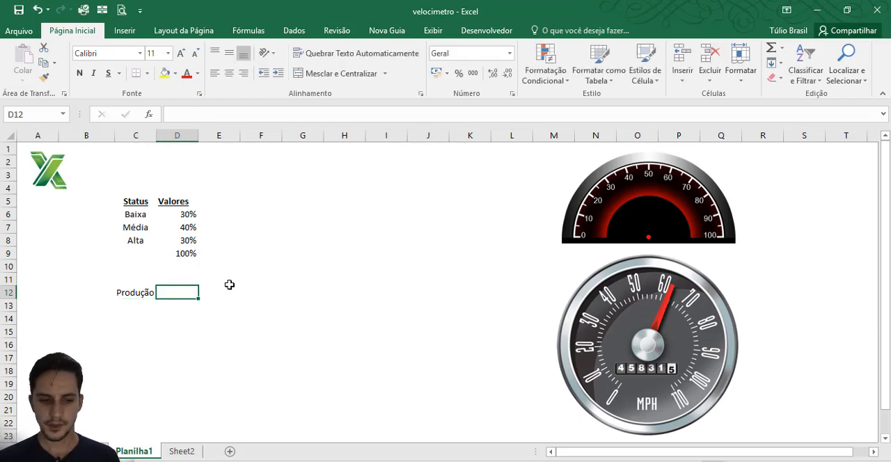
click(459, 74)
Step: Give the Produção cells C12:D12 a yellow fill and bold text
drag(149, 292, 189, 292)
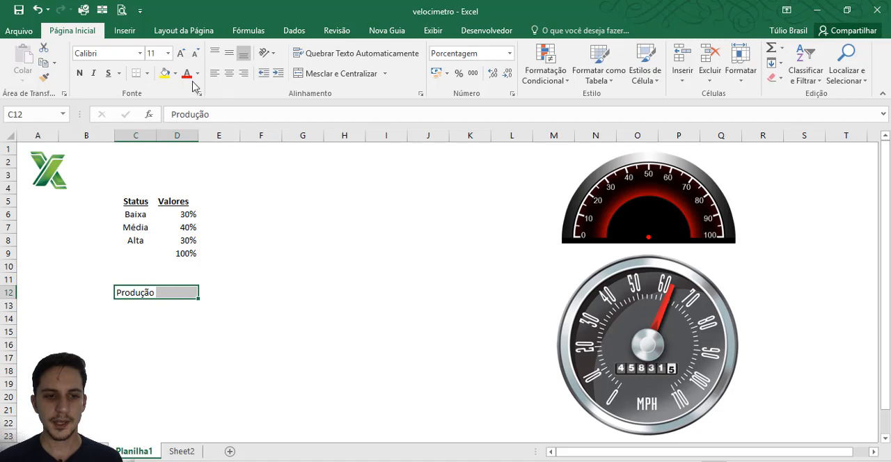
click(165, 74)
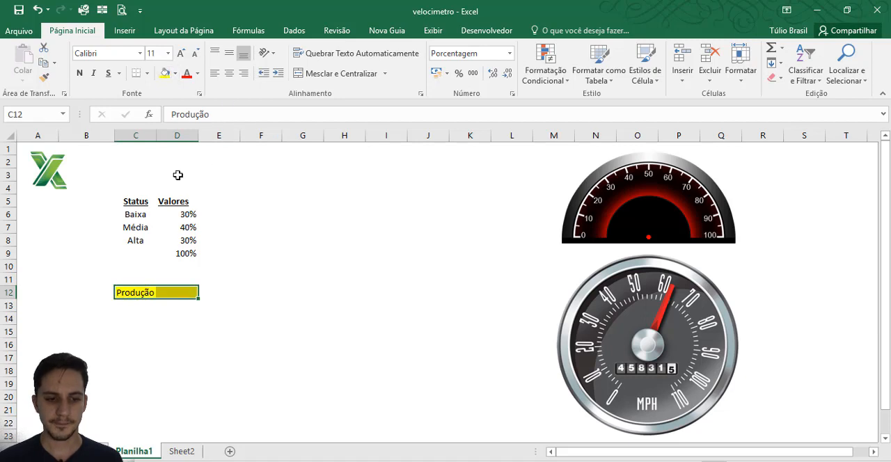
click(79, 76)
click(176, 292)
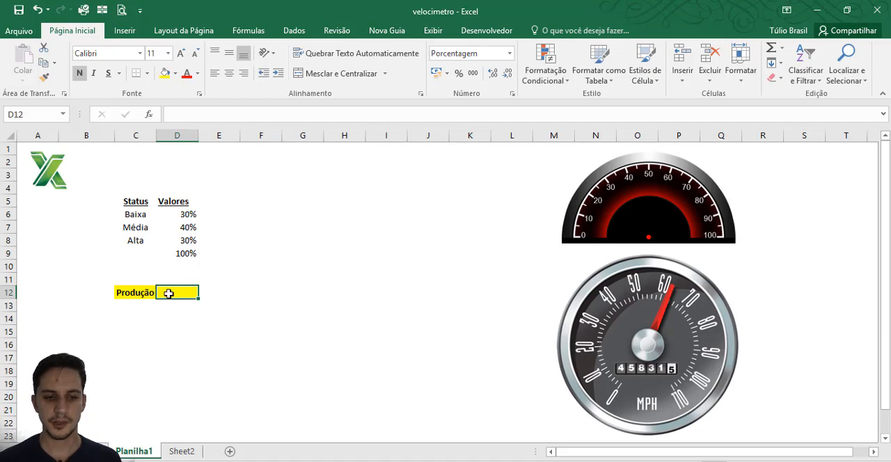
Step: Enter the headings Ponteiro in C14 and Valores in D14 for the pointer table
click(128, 323)
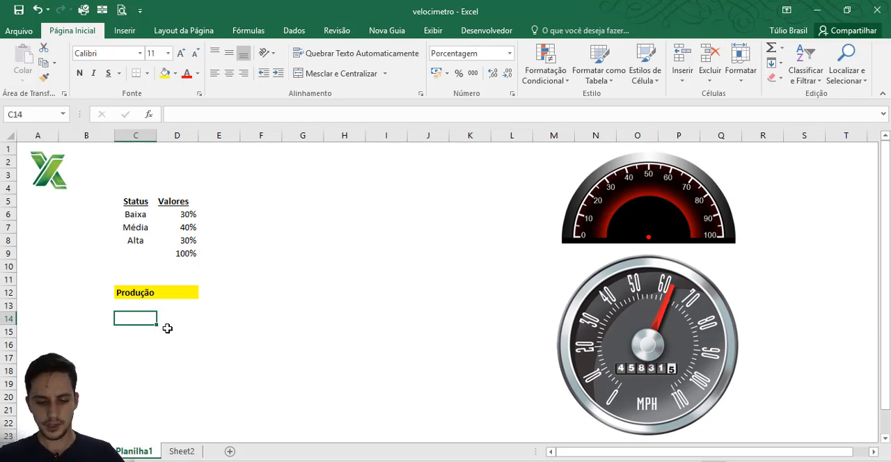
text(Ponteiro)
key(Tab)
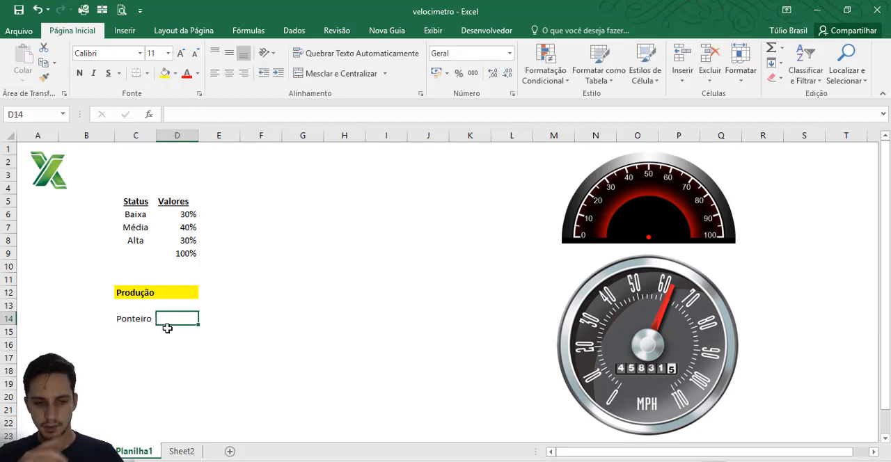
text(Valore)
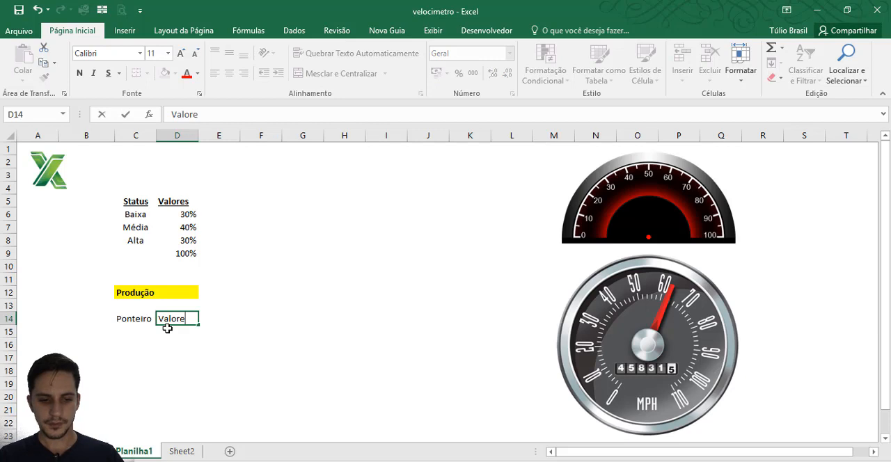
text(s)
key(Return)
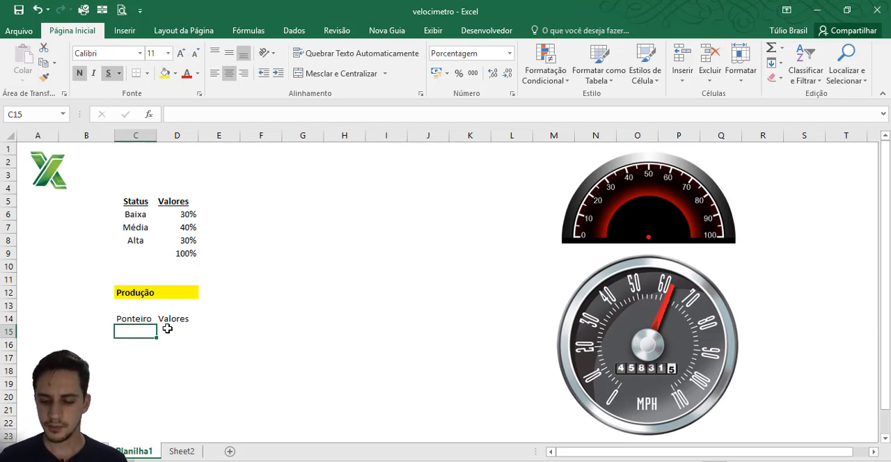
Step: Enter the label Largura in C15 and remove its underline and bold formatting
text(Largarua)
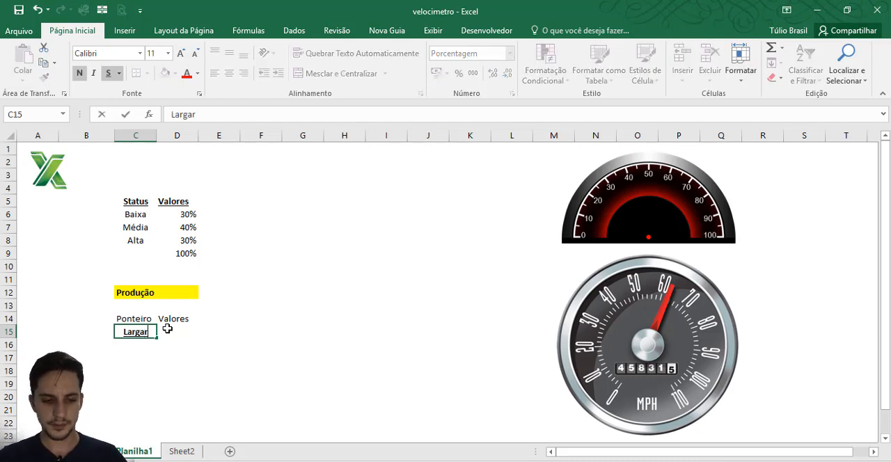
key(BackSpace)
key(BackSpace)
key(BackSpace)
key(BackSpace)
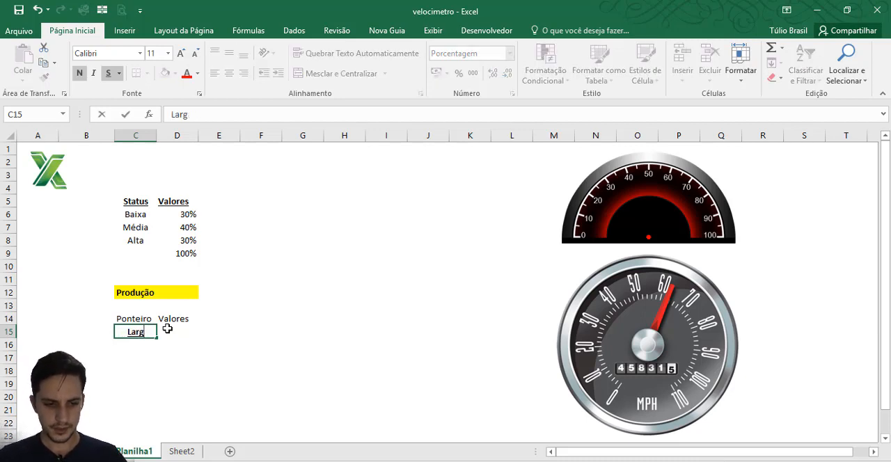
text(ura)
key(Return)
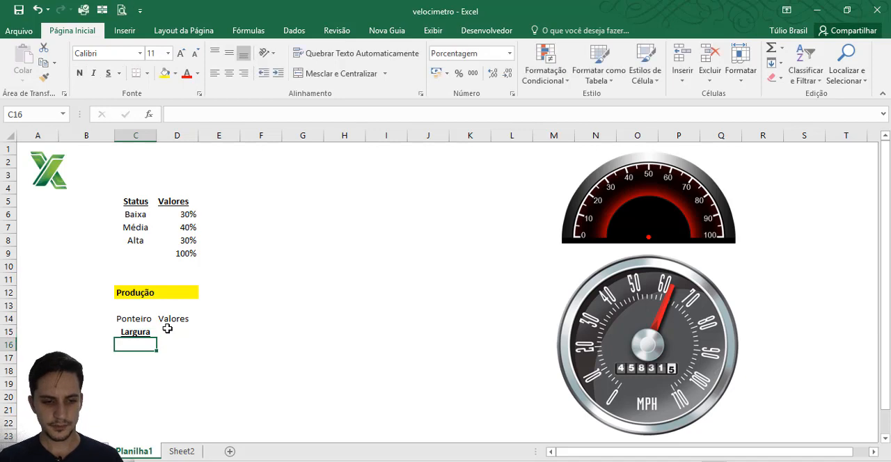
click(140, 332)
click(108, 73)
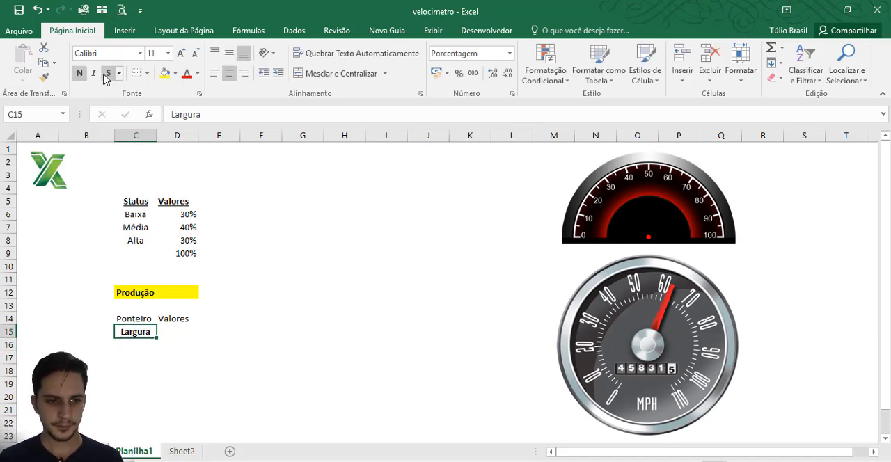
click(82, 74)
Step: Format D15:D16 as percentages and enter 3% for Largura in D15
drag(174, 329, 177, 344)
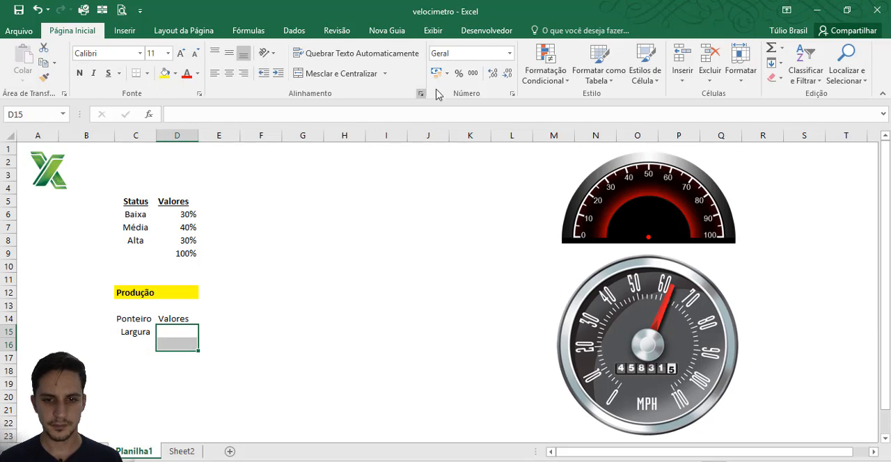
click(460, 73)
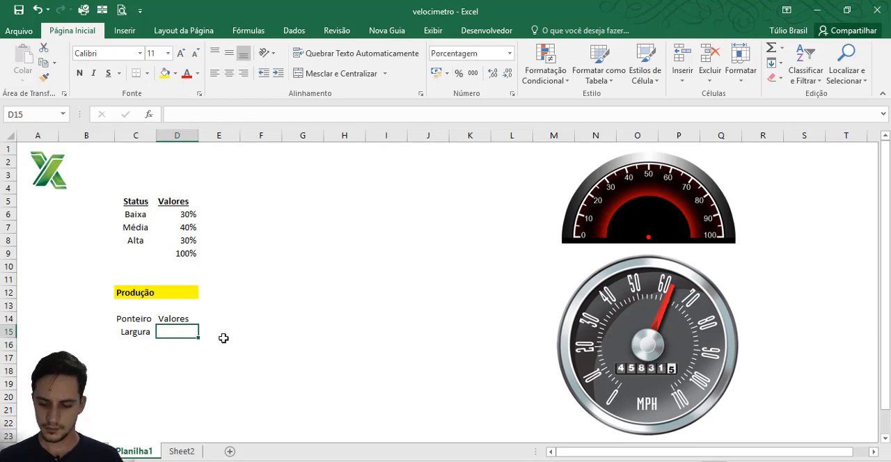
text(3)
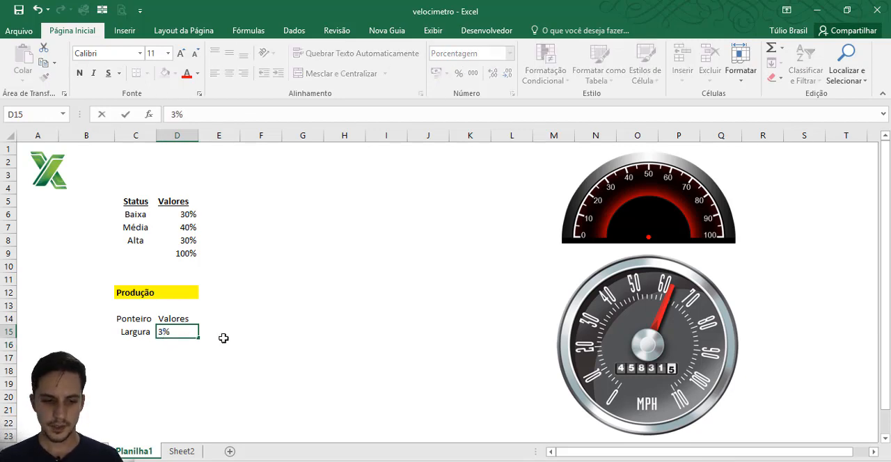
key(Return)
key(Left)
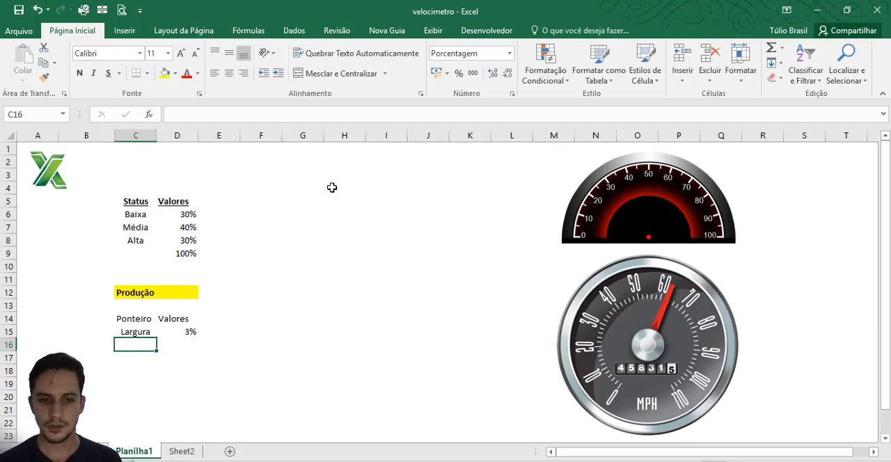
click(303, 175)
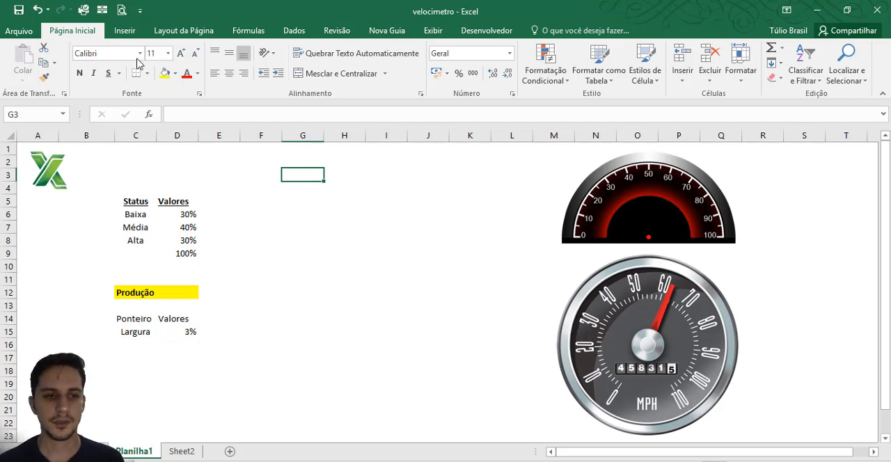
click(125, 31)
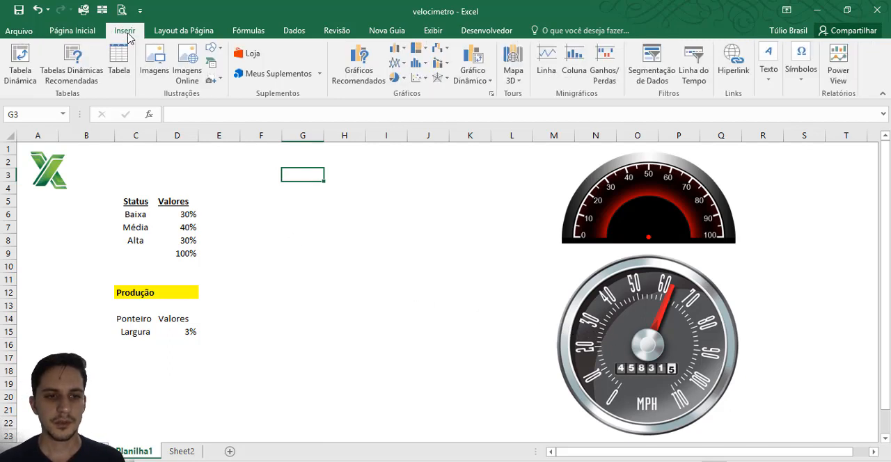
click(402, 79)
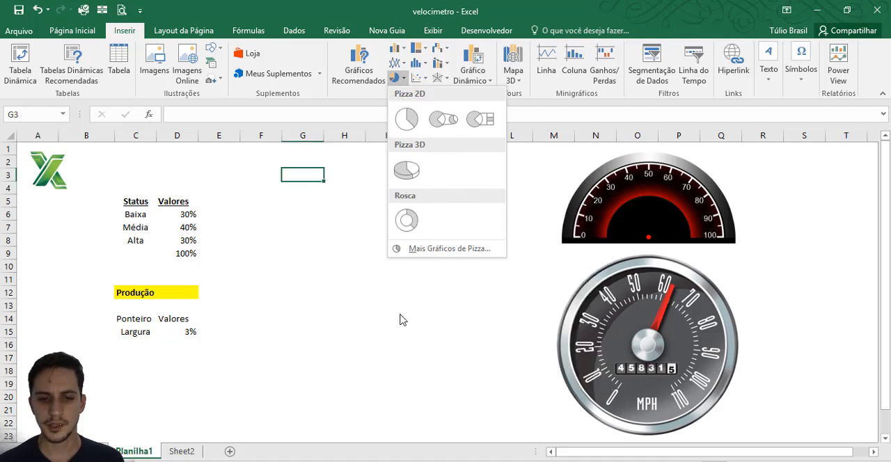
click(242, 242)
Step: Insert a doughnut chart from the values in D6:D9 and place it between the data tables and the gauge pictures
drag(184, 216, 183, 252)
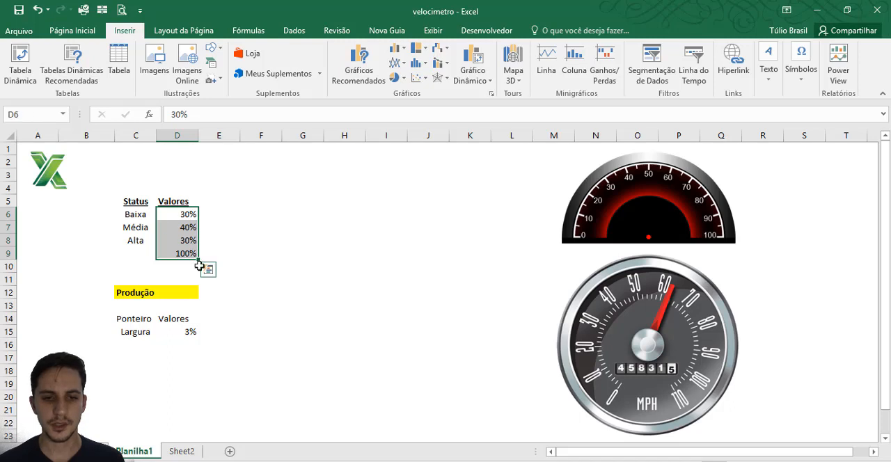
click(397, 77)
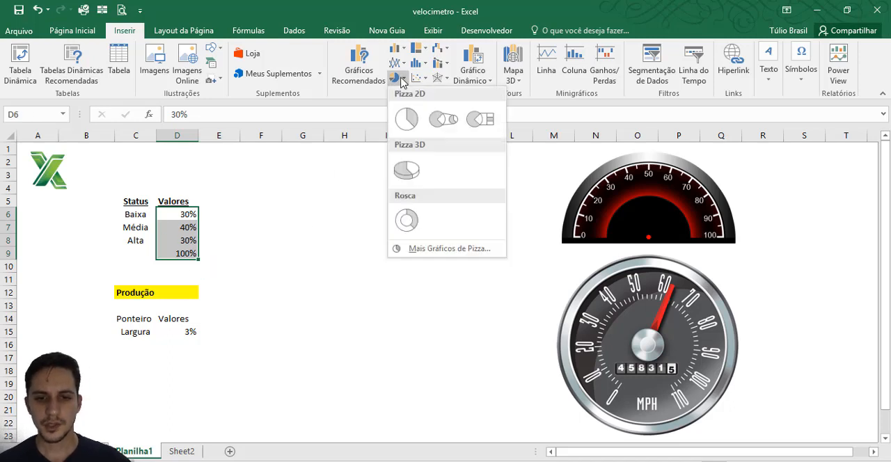
click(409, 217)
drag(386, 223, 258, 202)
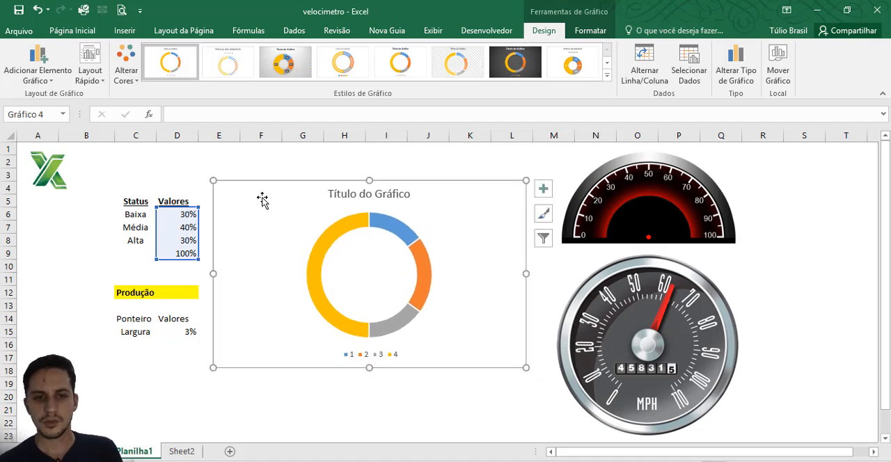
Step: Rotate the doughnut chart by trying first slice angles of 90° and 180° and settling on 270°
mouse_move(319, 247)
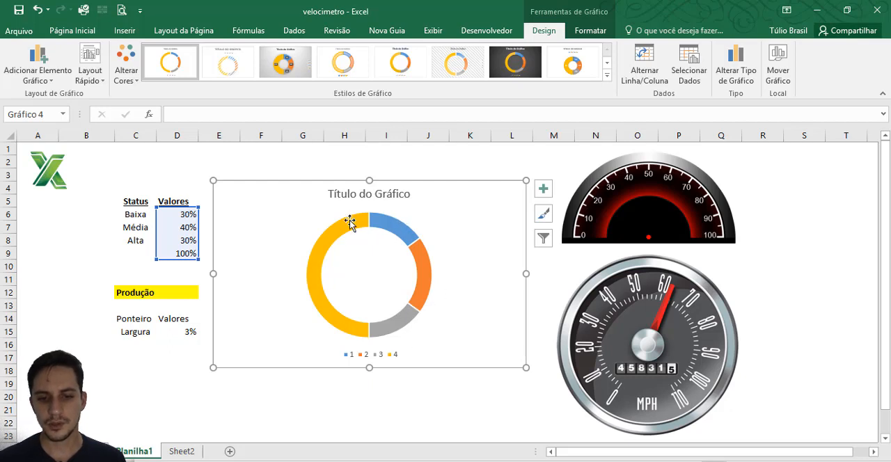
mouse_move(365, 223)
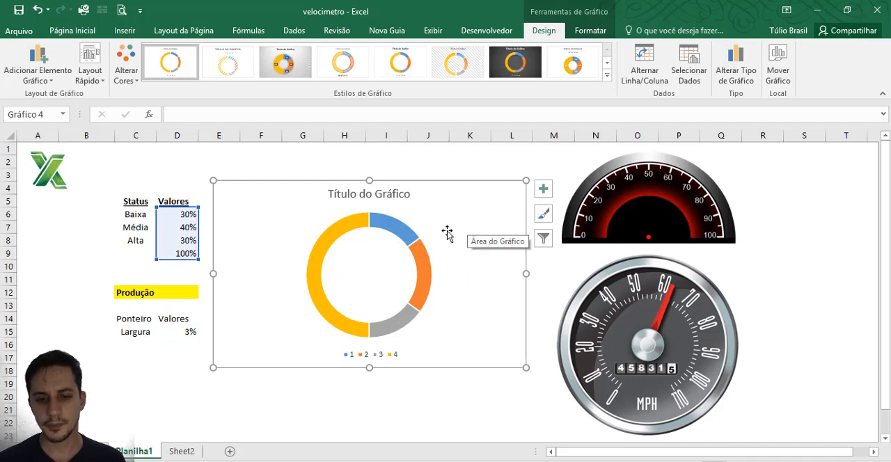
click(392, 225)
click(392, 225)
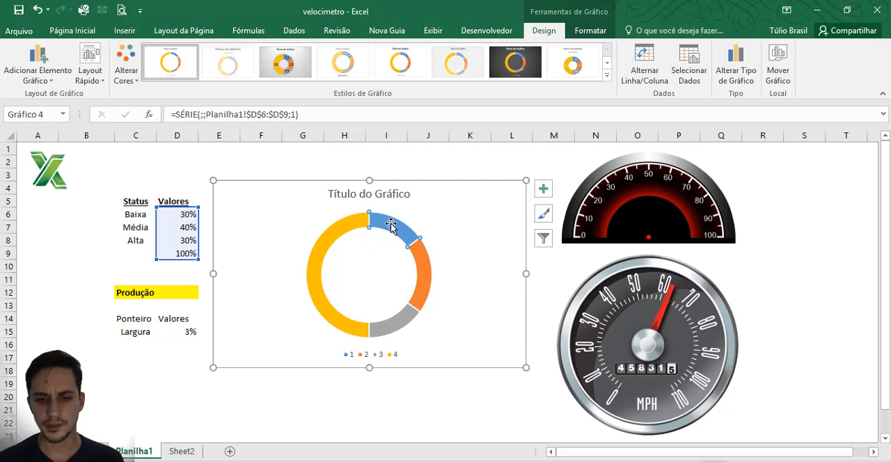
double_click(392, 225)
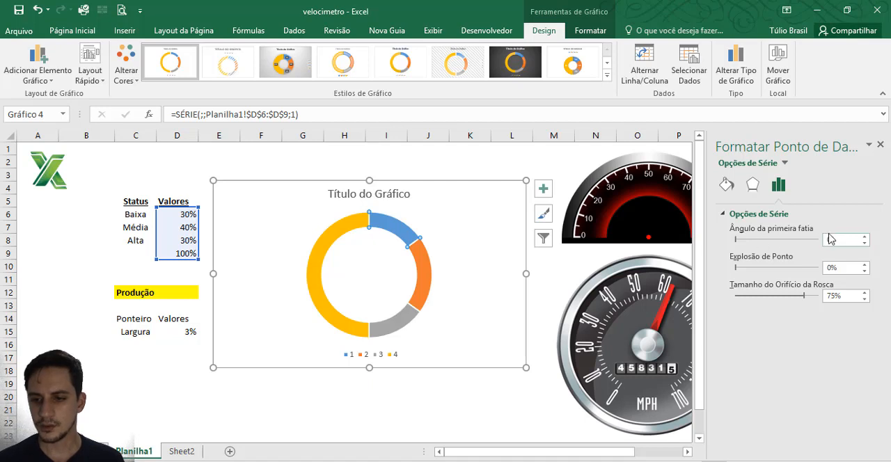
drag(833, 240, 822, 242)
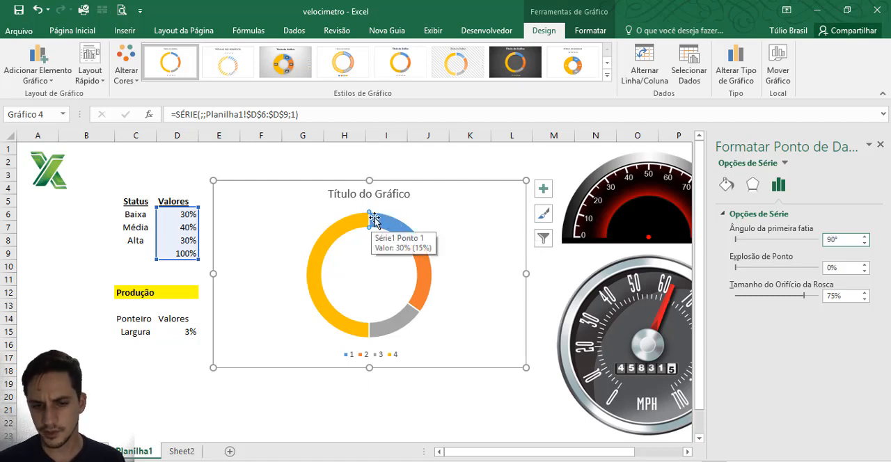
key(Return)
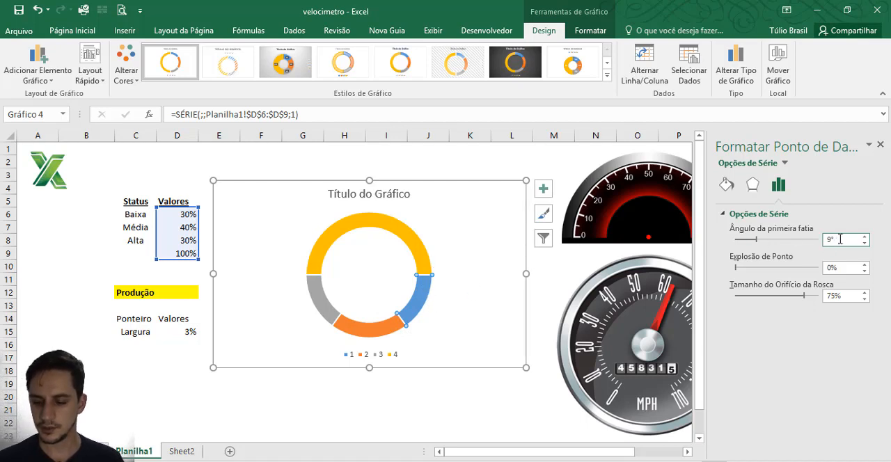
text(0)
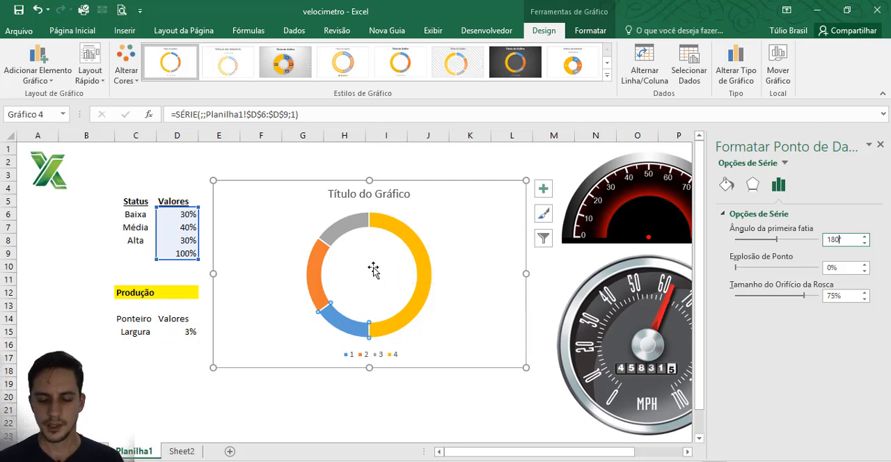
double_click(840, 238)
text(270)
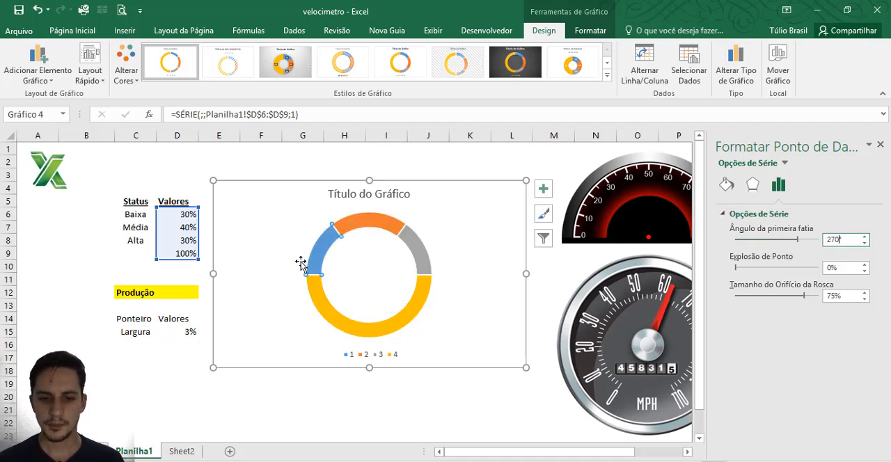
click(476, 229)
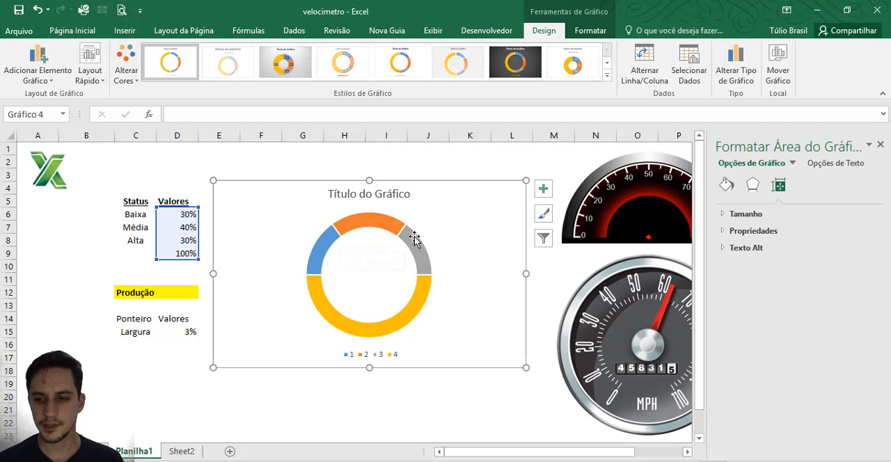
click(881, 145)
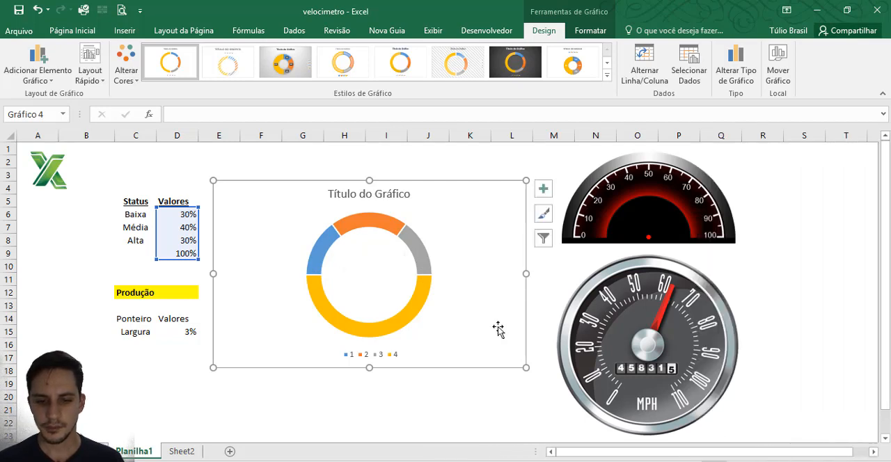
Step: Remove the fill from the doughnut's 100% slice so only the upper half of the ring is coloured
click(422, 296)
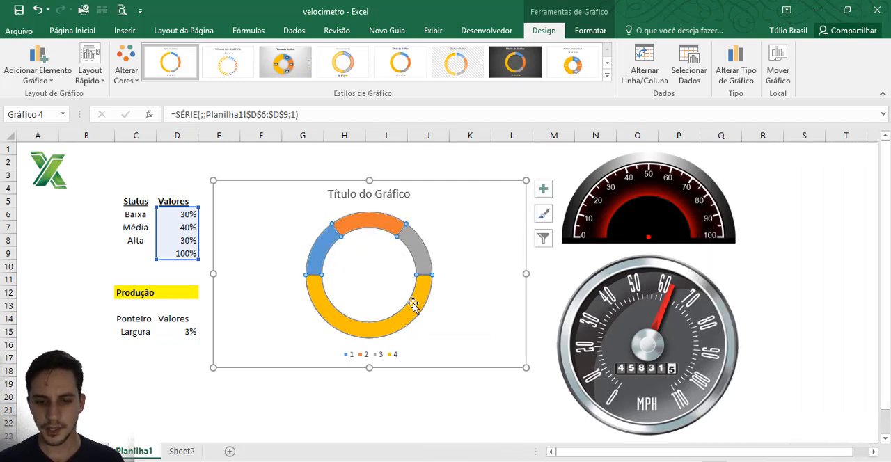
click(413, 305)
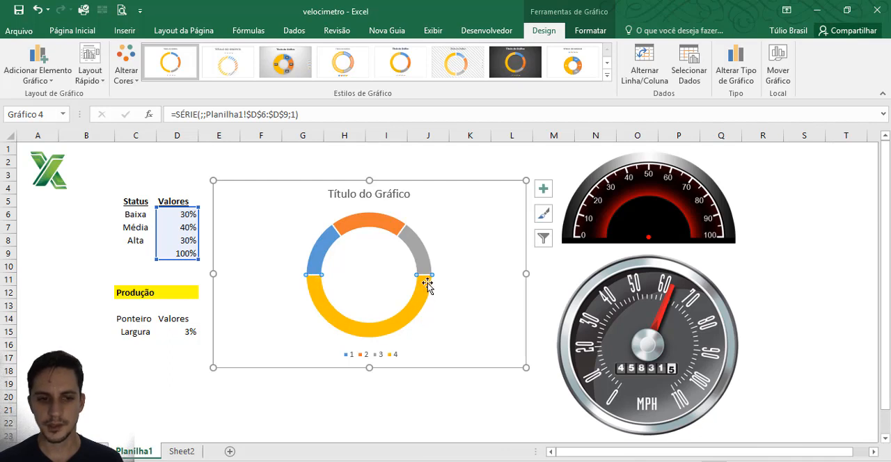
click(591, 31)
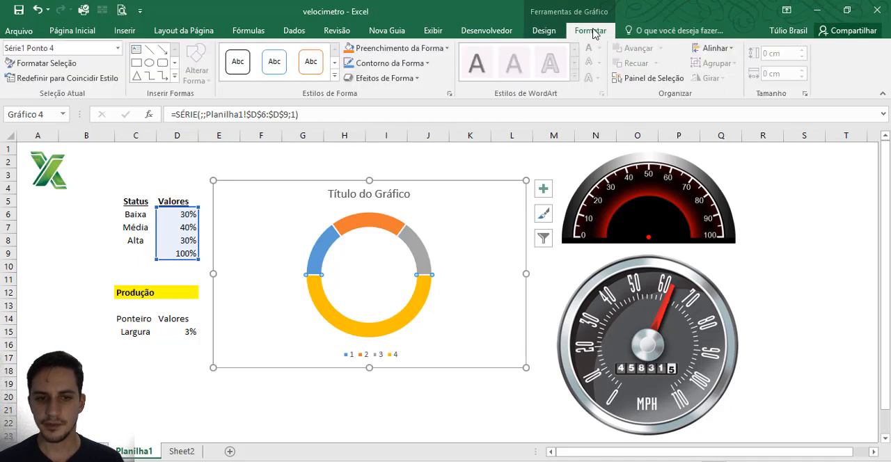
click(424, 55)
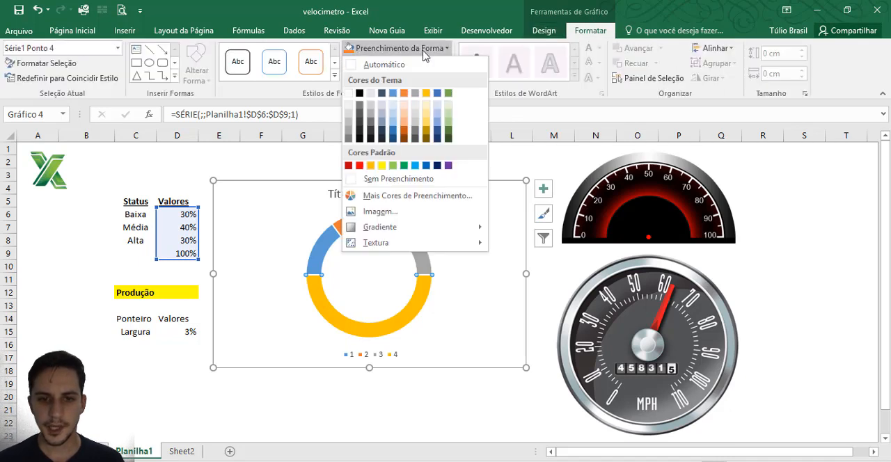
click(395, 181)
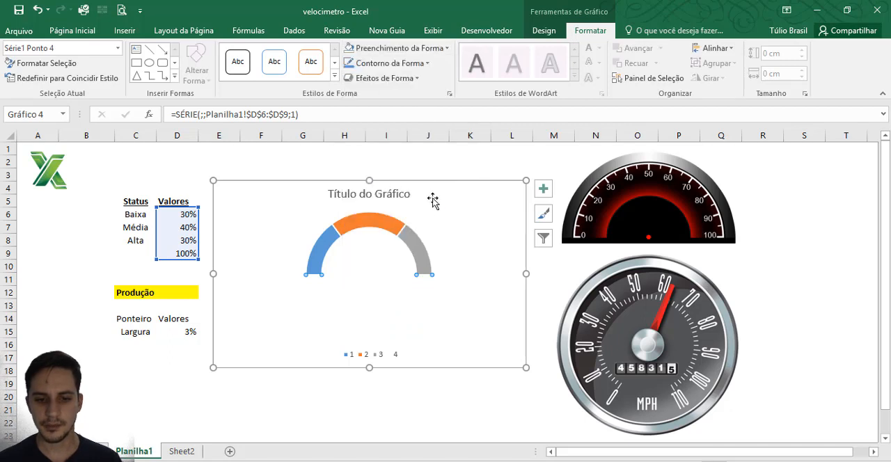
click(449, 229)
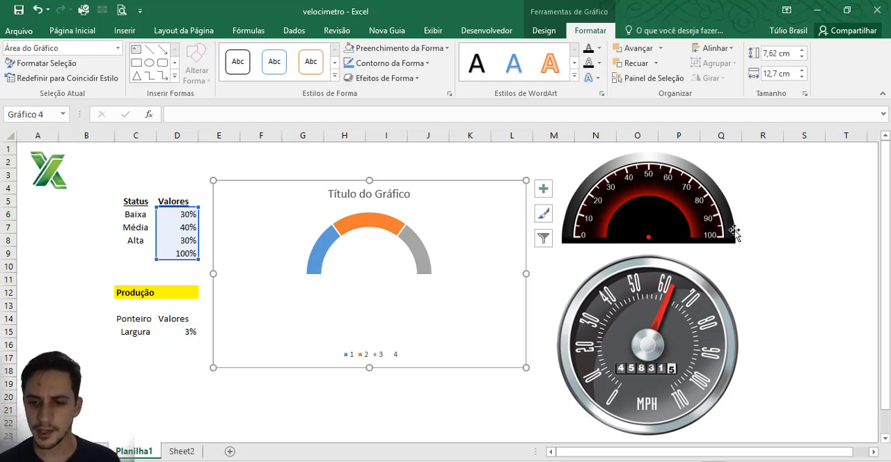
click(382, 224)
click(448, 209)
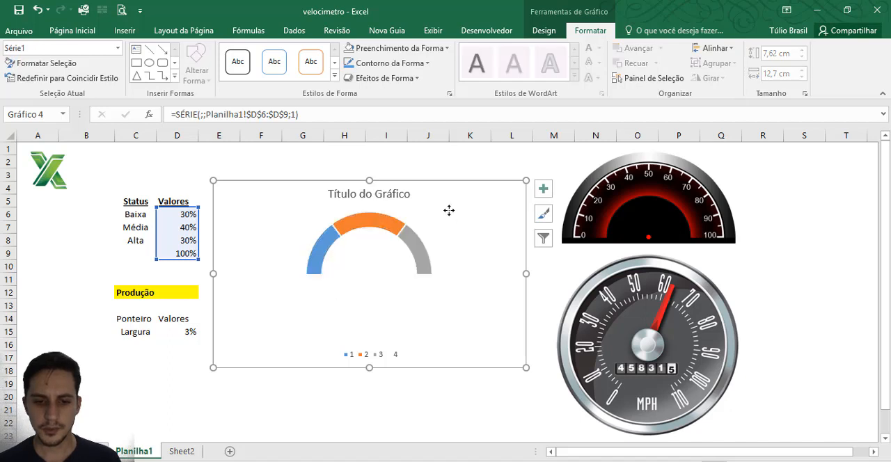
Step: Thicken the gauge ring by setting the doughnut hole size to 50%, and close the formatting options
click(380, 222)
click(379, 223)
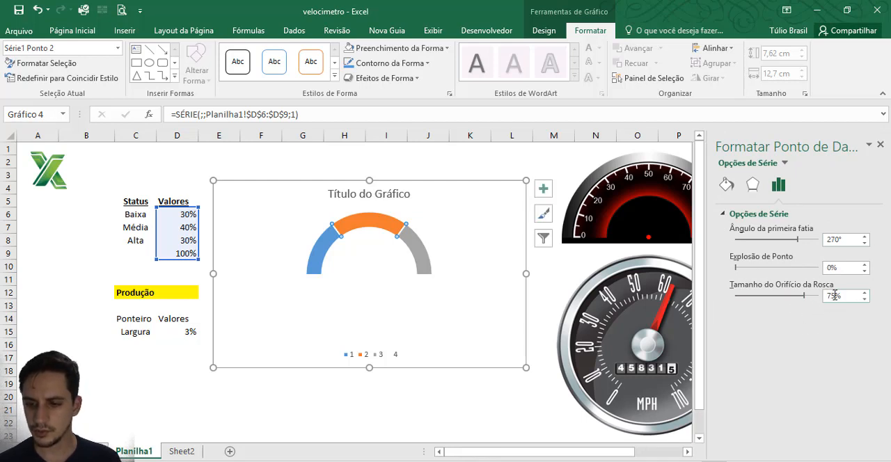
drag(835, 295, 816, 301)
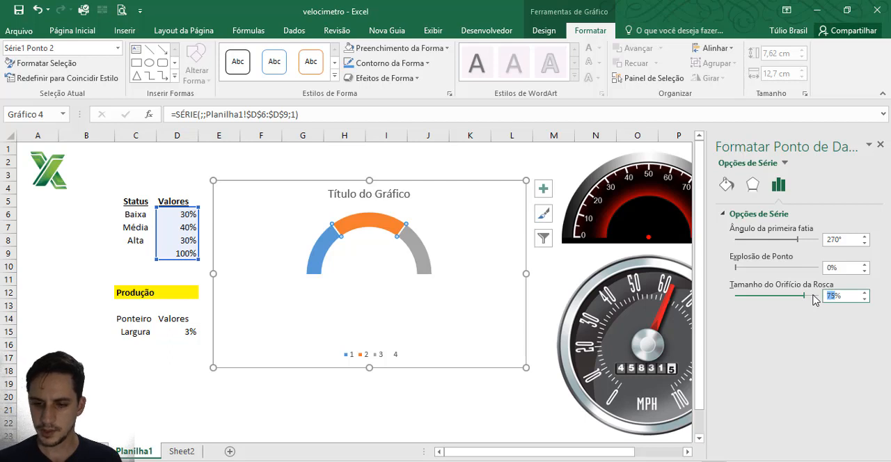
key(Return)
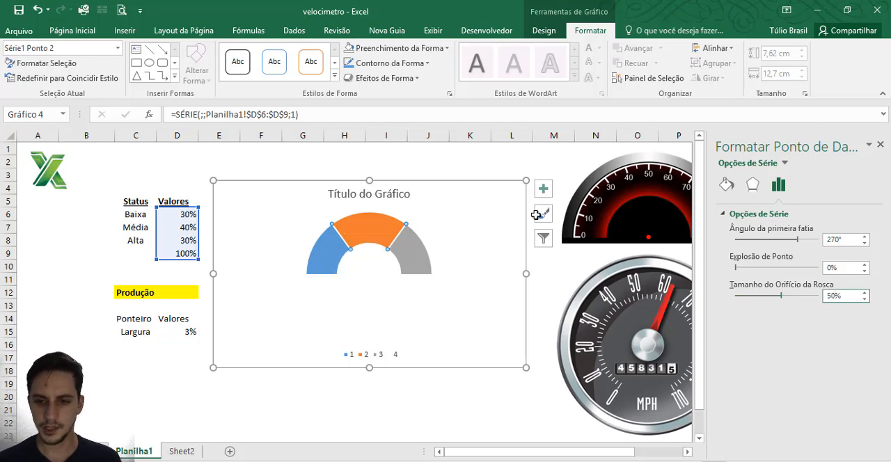
click(536, 162)
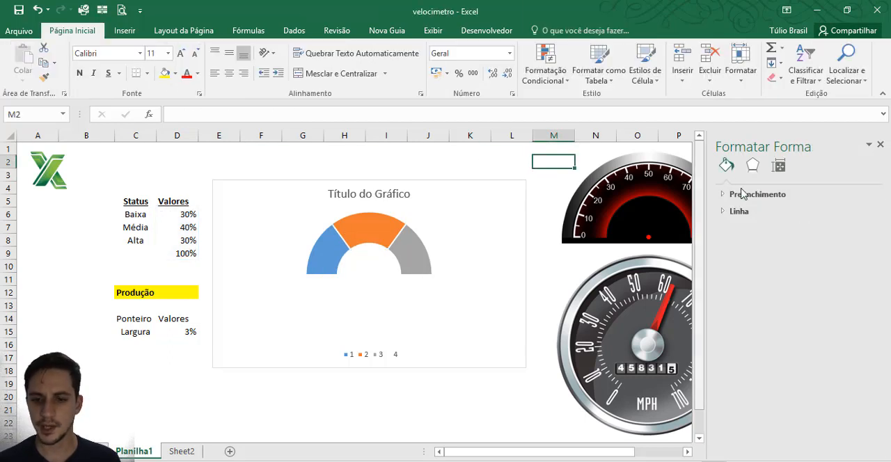
click(881, 145)
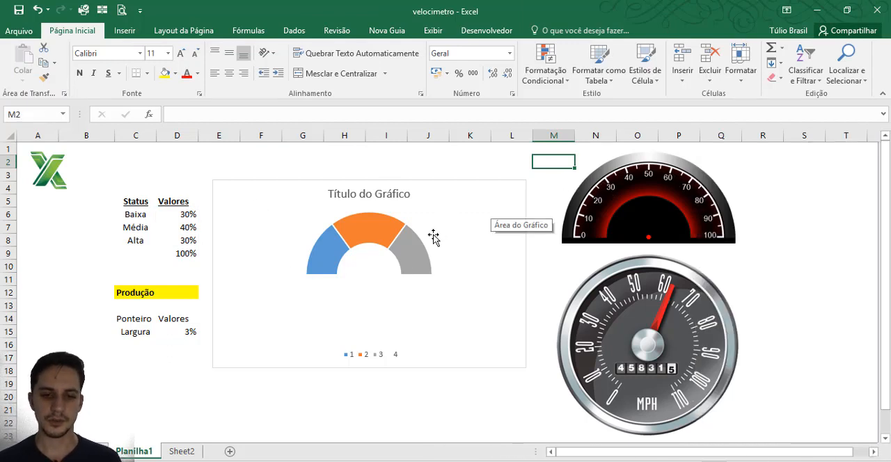
Step: Fill the gauge's first slice, for the Baixa status, with standard red
mouse_move(329, 247)
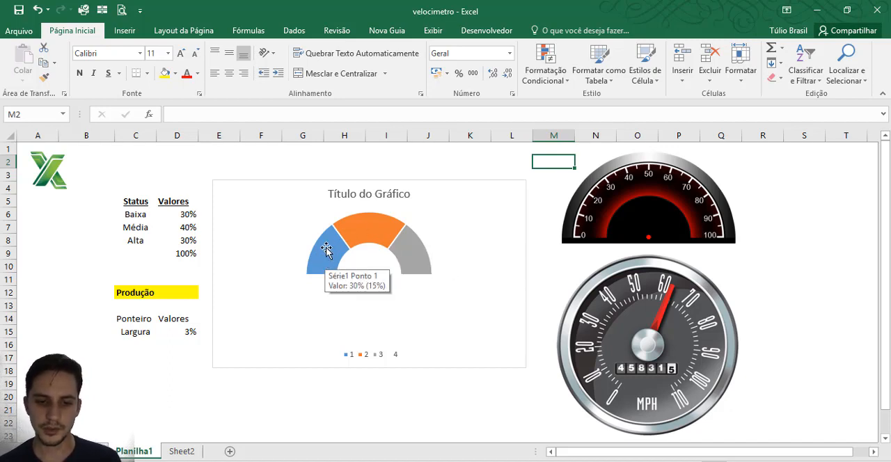
mouse_move(368, 229)
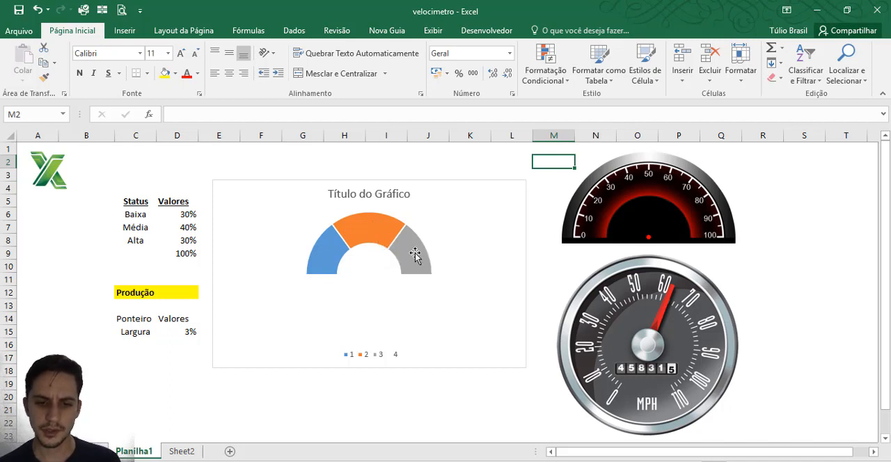
click(330, 256)
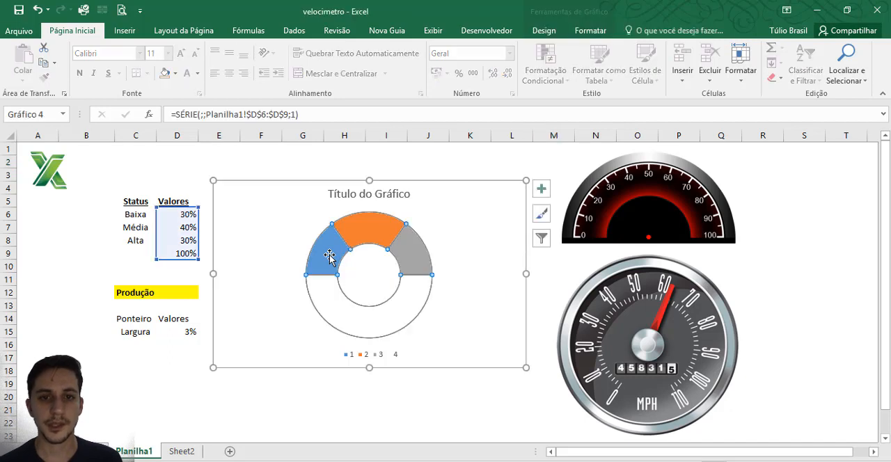
click(326, 253)
click(175, 73)
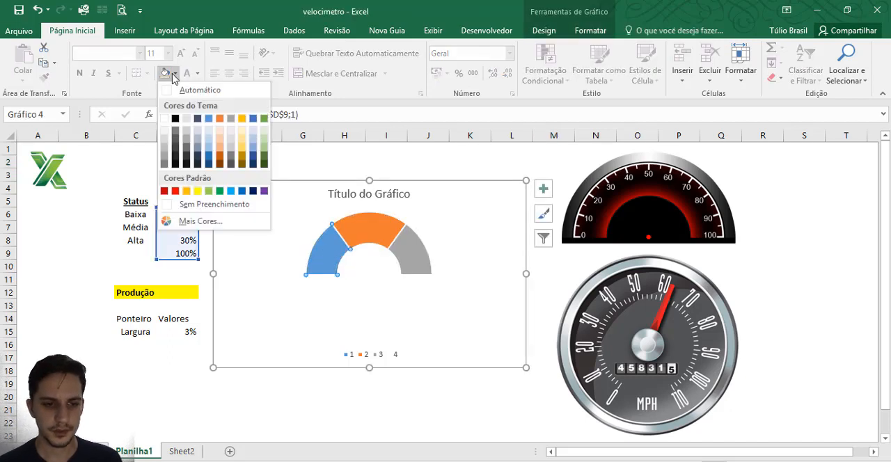
click(177, 189)
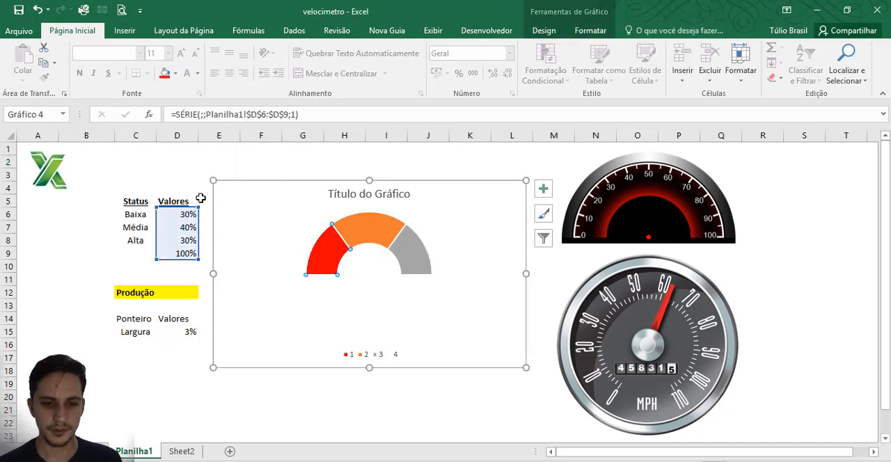
Step: Fill the gauge's Média slice with theme gold and its Alta slice with theme green
click(365, 227)
click(175, 73)
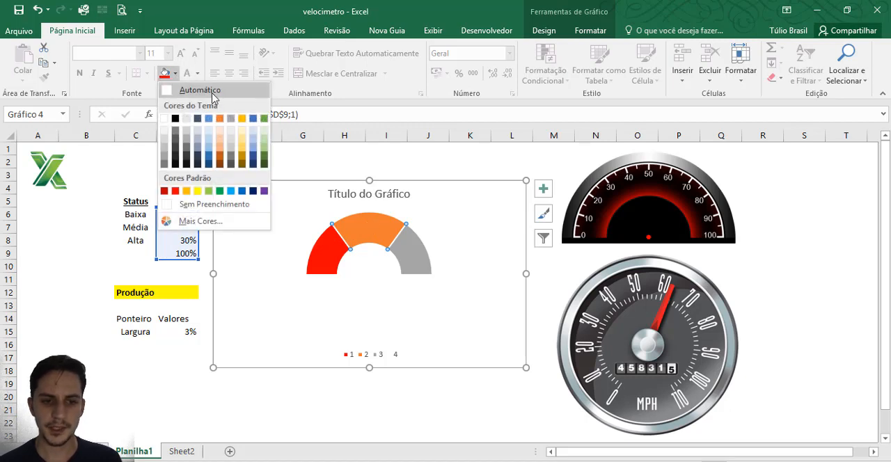
click(243, 122)
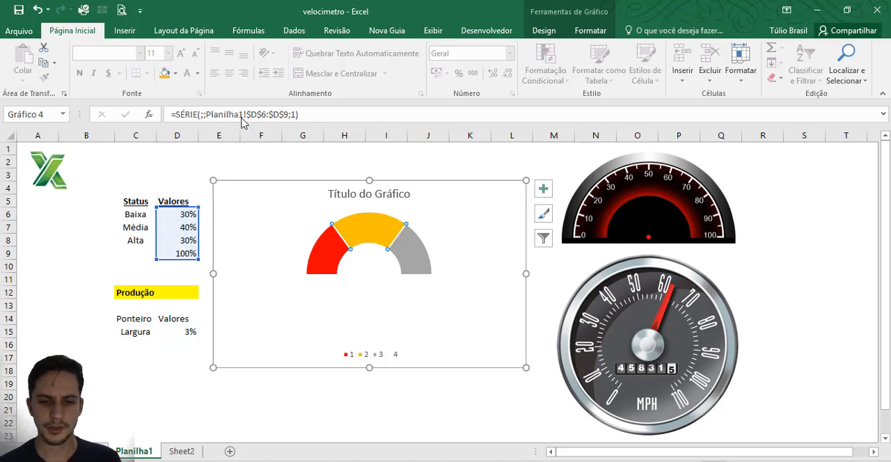
click(412, 252)
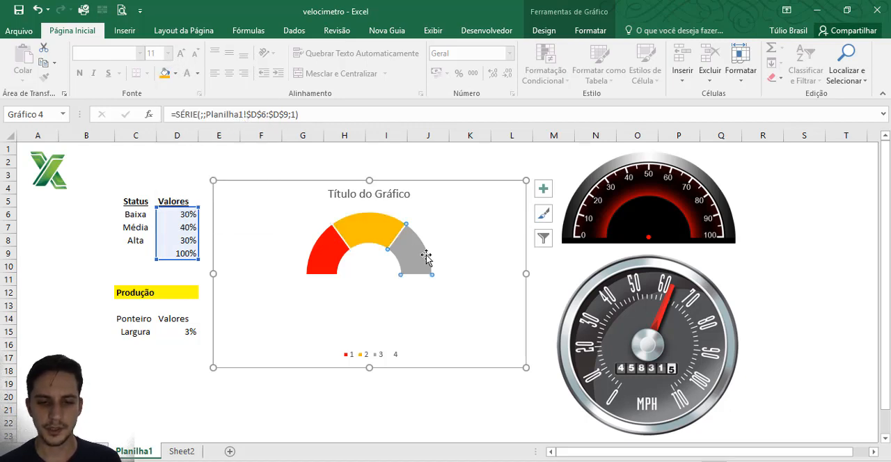
click(176, 73)
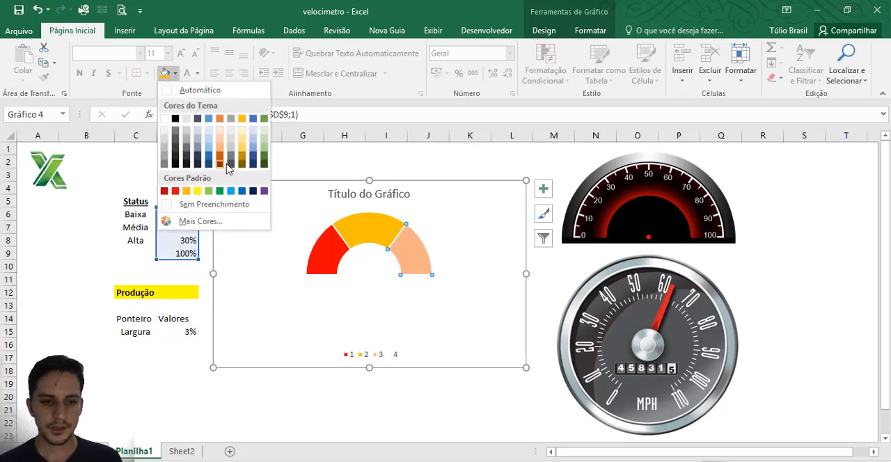
click(265, 119)
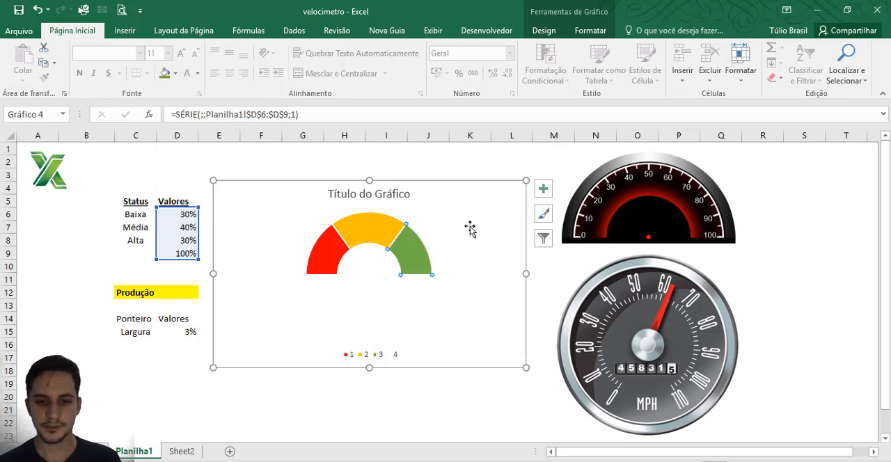
click(469, 168)
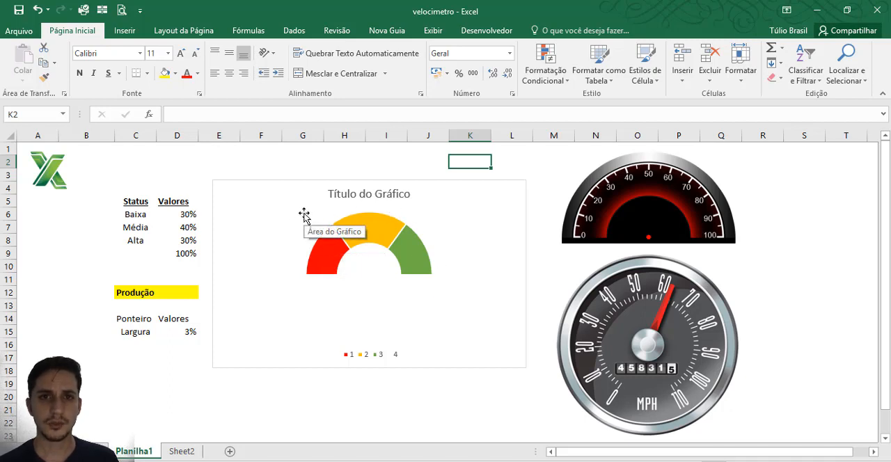
Step: Enter 50% as the Produção value in D12
click(185, 334)
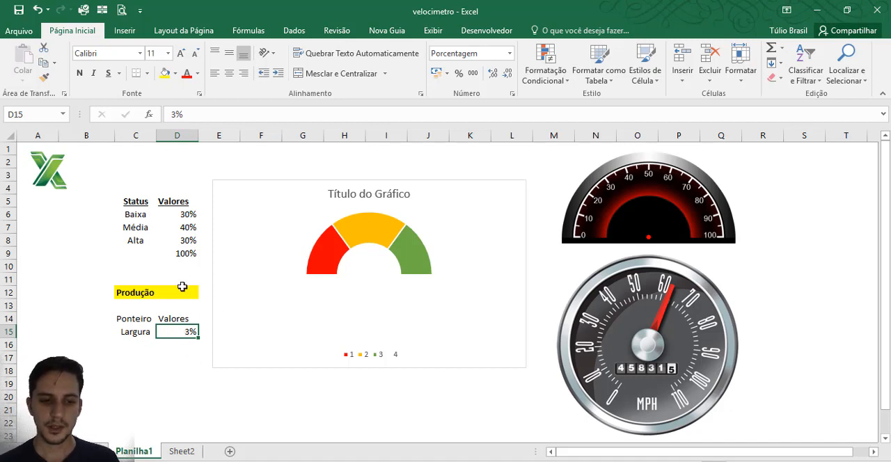
click(184, 292)
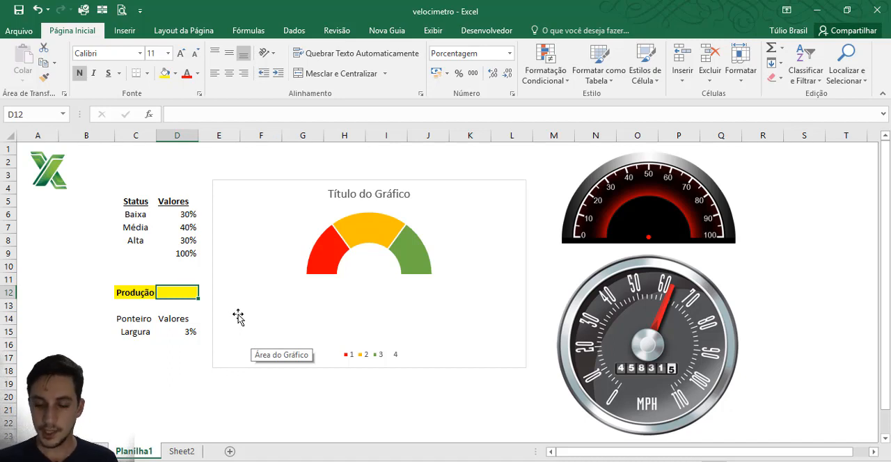
text(50%)
key(Return)
key(Up)
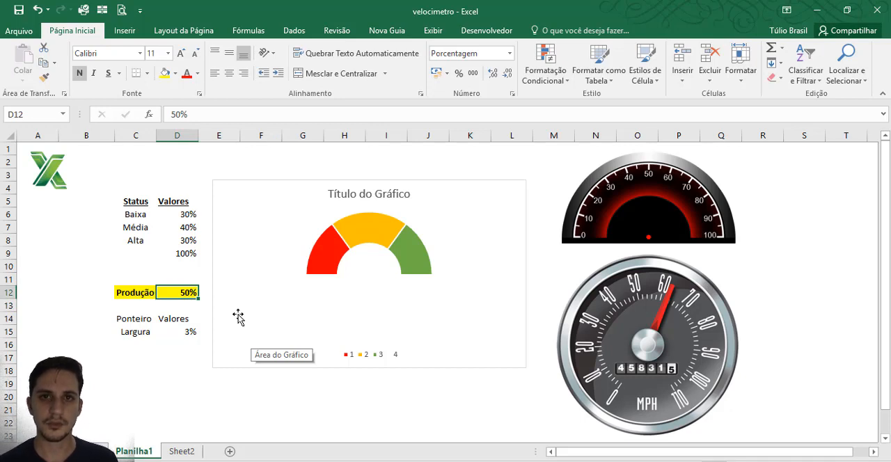
Step: Label C16 under Largura as Espaço Vazio and wrap the text within the cell
click(140, 347)
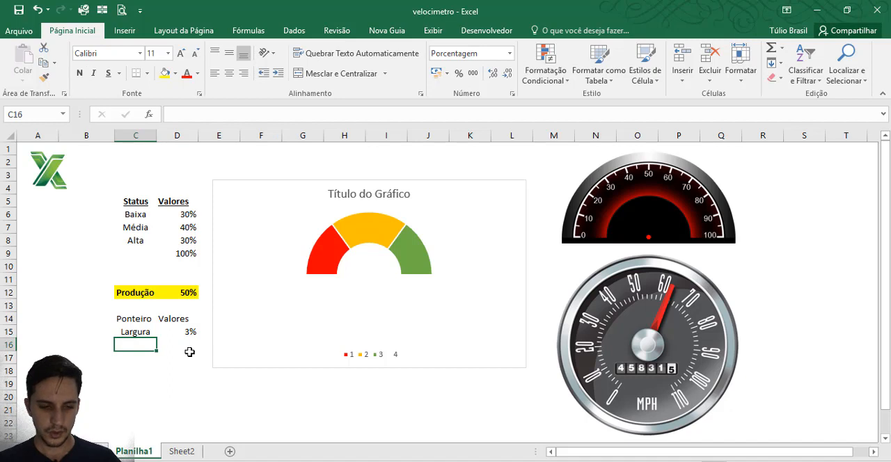
text(Sobra)
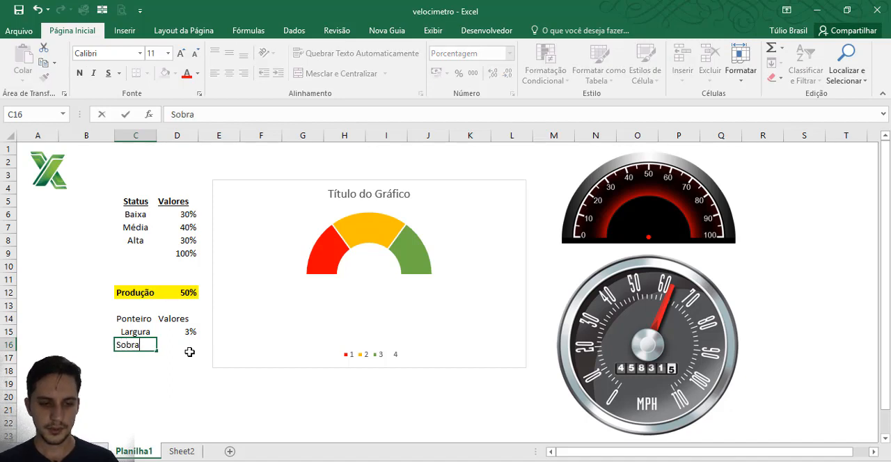
key(BackSpace)
key(BackSpace)
key(BackSpace)
key(BackSpace)
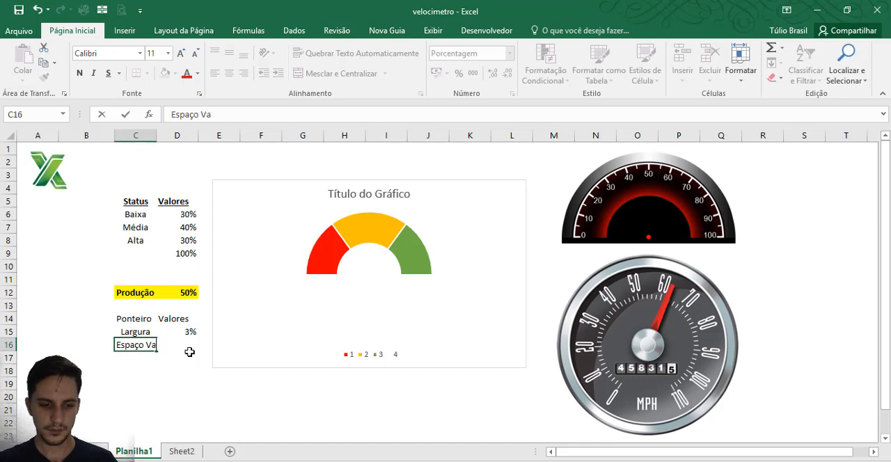
text(Espaço Vazio)
key(ctrl+Return)
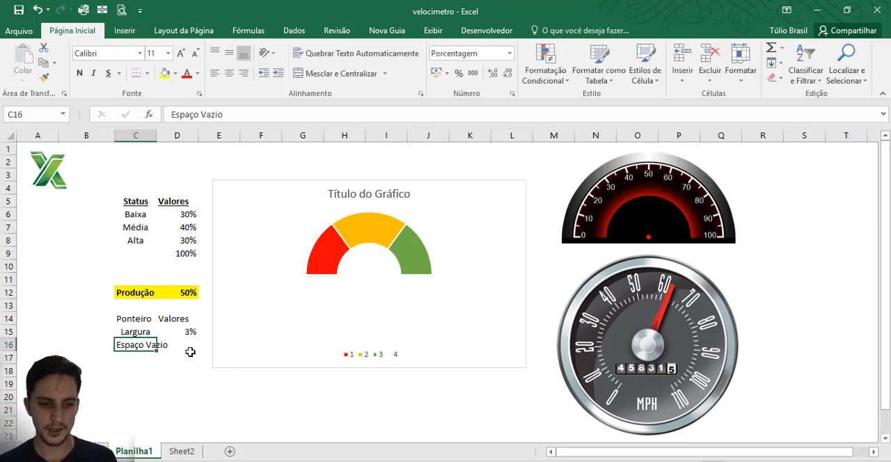
click(345, 54)
Step: Calculate the Espaço Vazio value in D16 with the formula =2-D12-D15
click(183, 343)
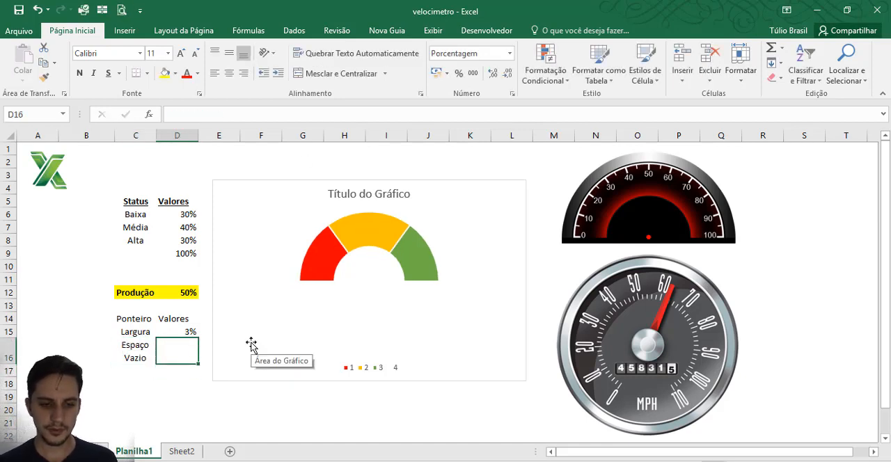
text(=)
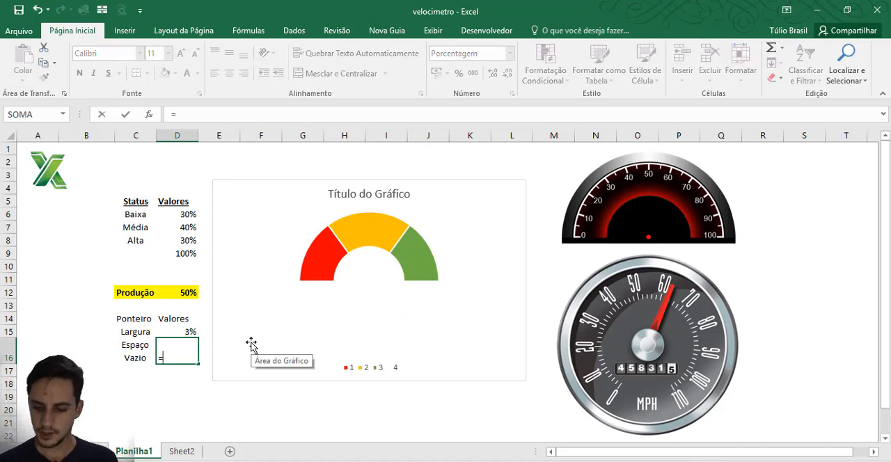
text(2)
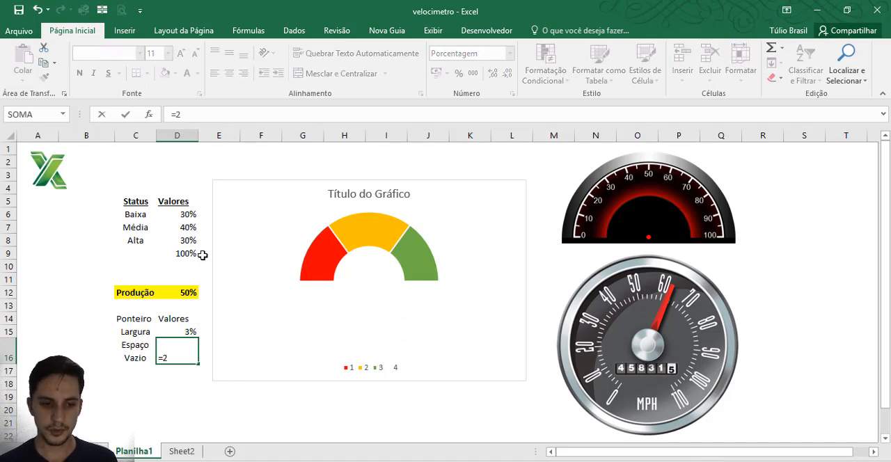
mouse_move(355, 326)
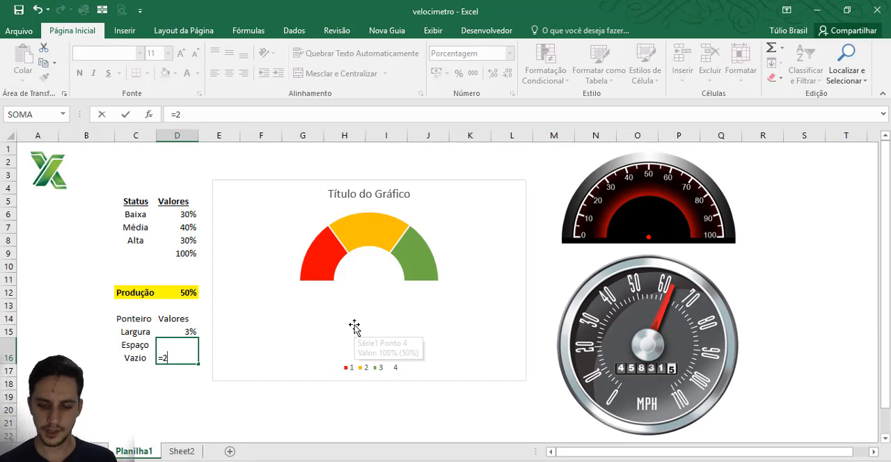
click(185, 292)
text(-)
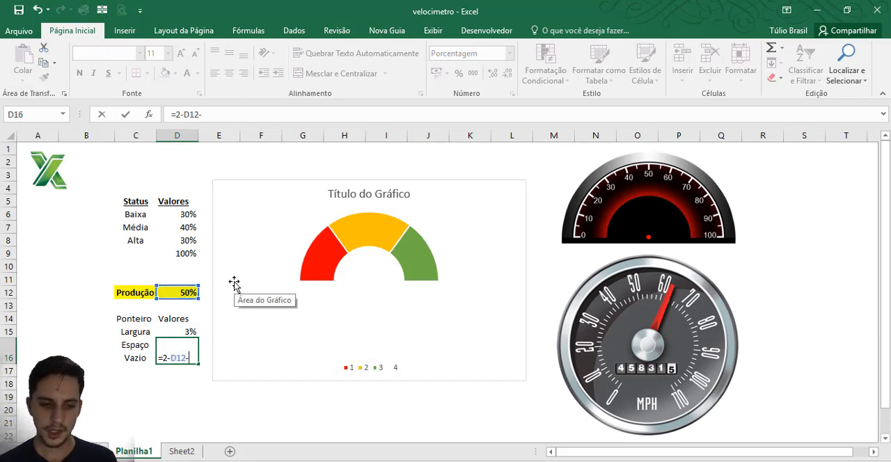
click(190, 331)
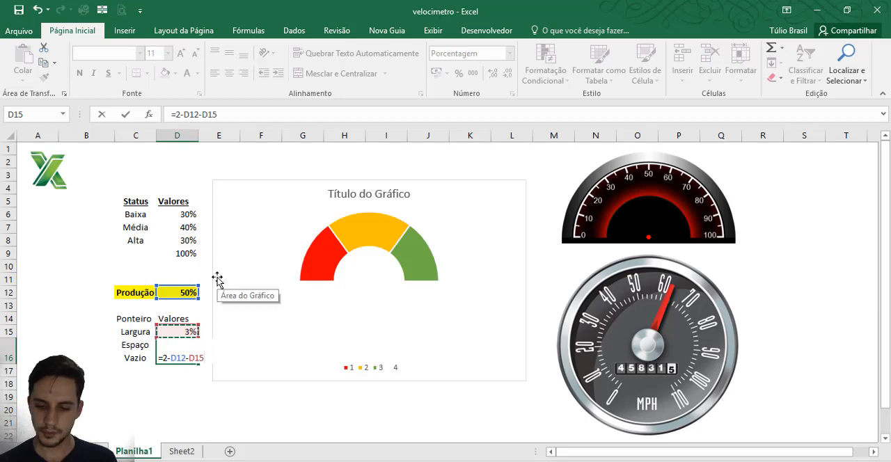
key(ctrl+Return)
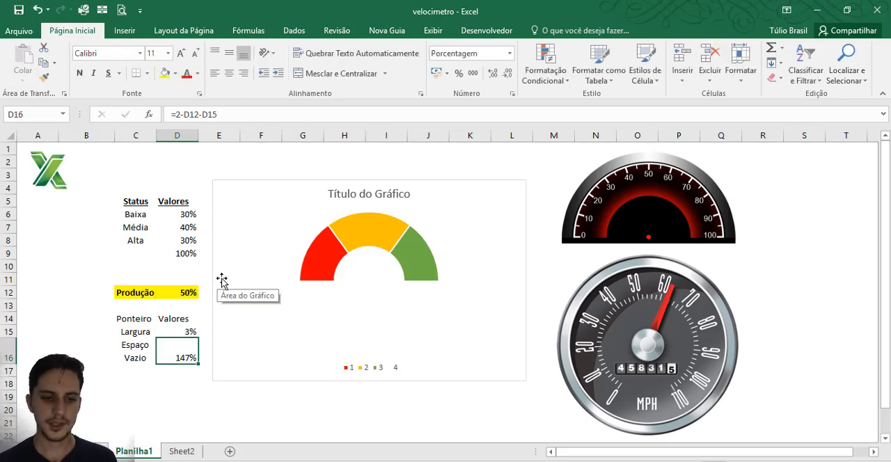
Step: Test the empty-space formula by changing Produção in D12 to 80% and then back to 50%
click(183, 291)
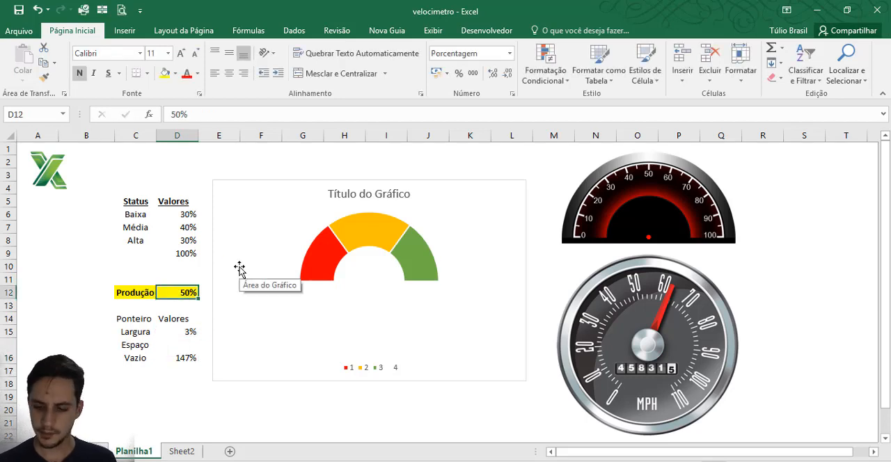
text(80)
key(Return)
key(Up)
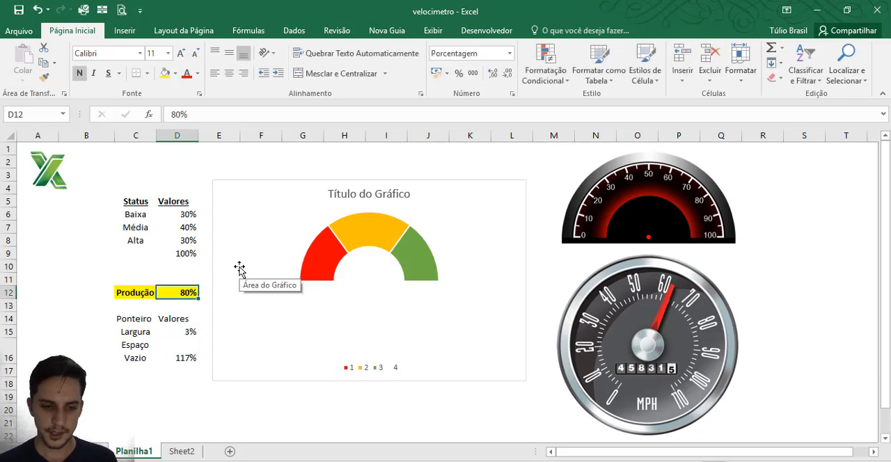
text(50)
key(Return)
Step: Test the pointer width by changing Largura in D15 to 5%, to 4% and back to 3%
key(Down)
key(Down)
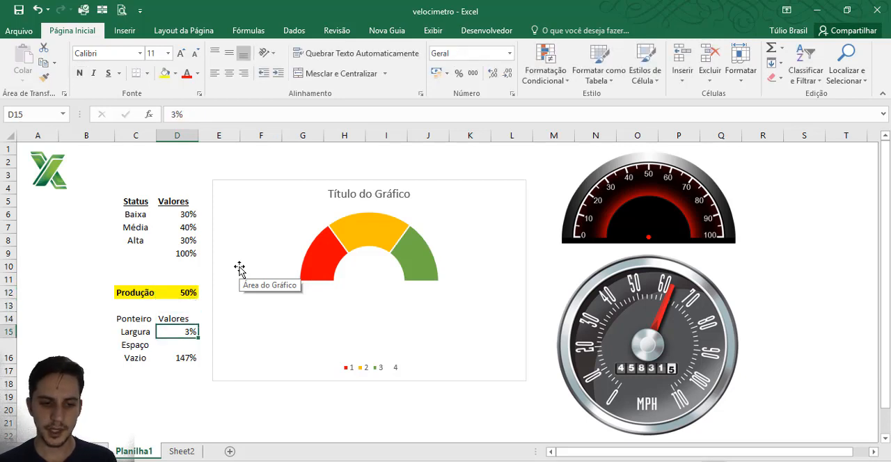
text(3)
key(Return)
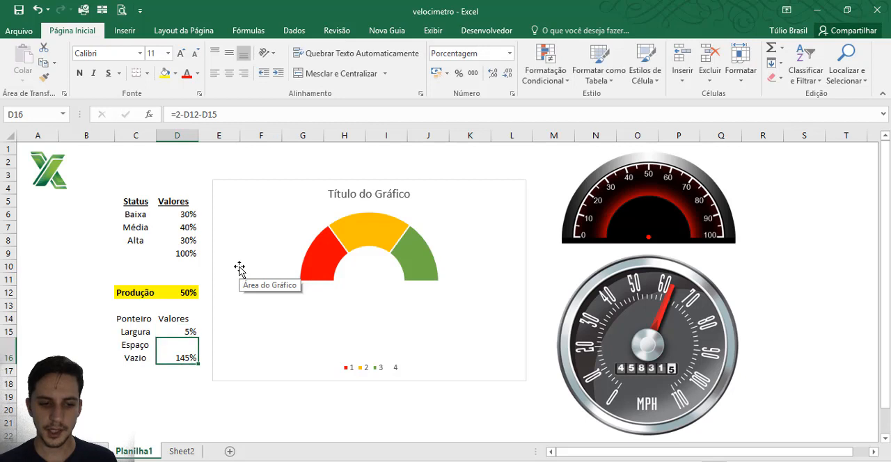
key(Up)
text(4)
key(Return)
key(Up)
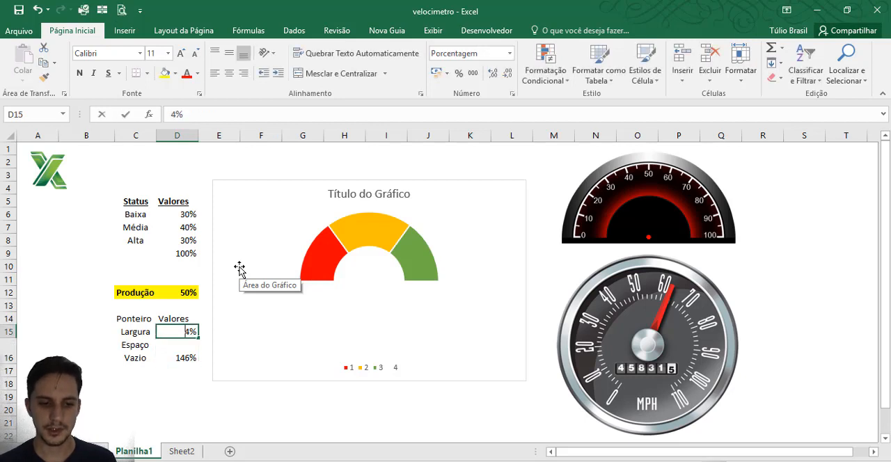
text(3)
key(Return)
key(Up)
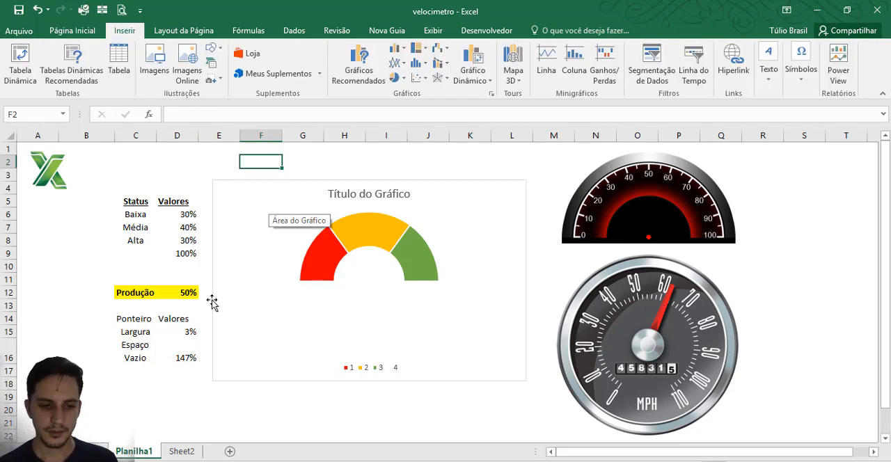
Step: Add a new data series to the gauge chart and take its name from cell C14, Ponteiro
right_click(255, 196)
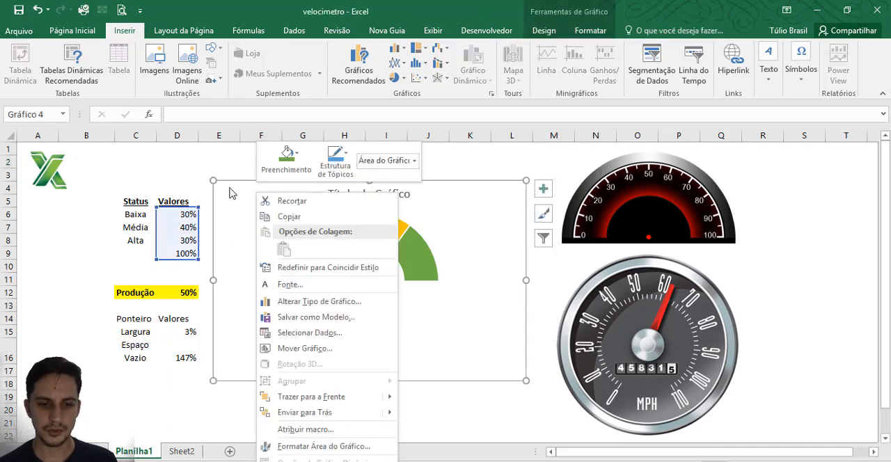
click(324, 334)
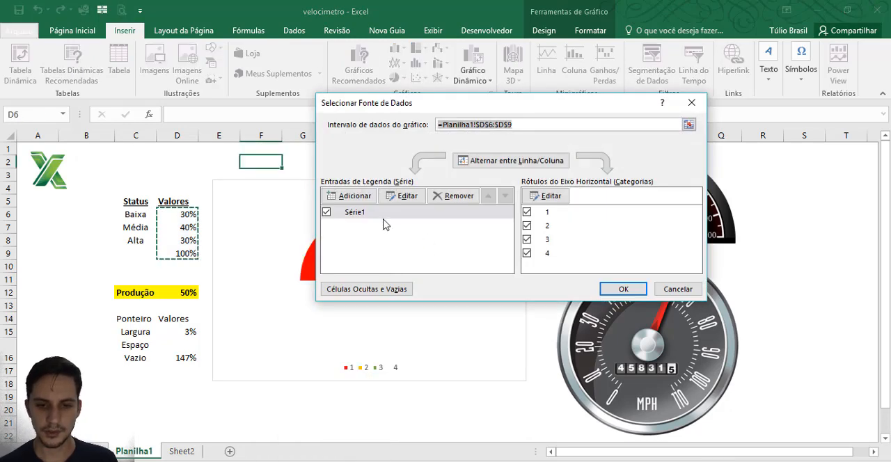
click(355, 197)
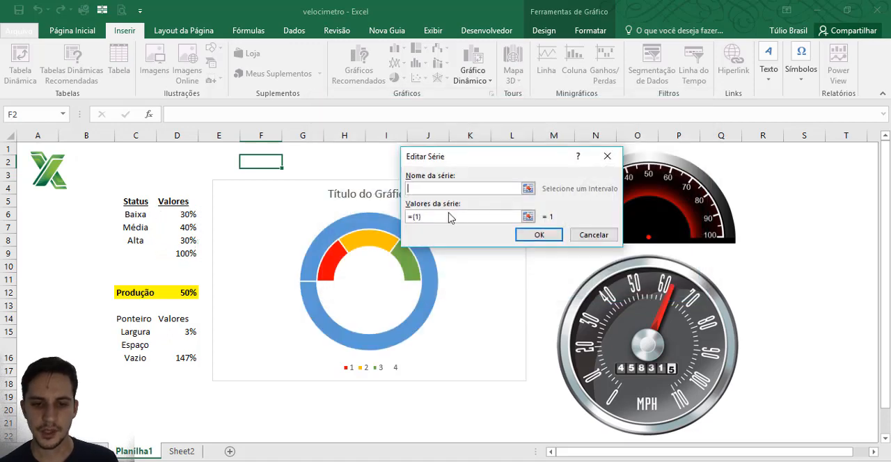
click(529, 189)
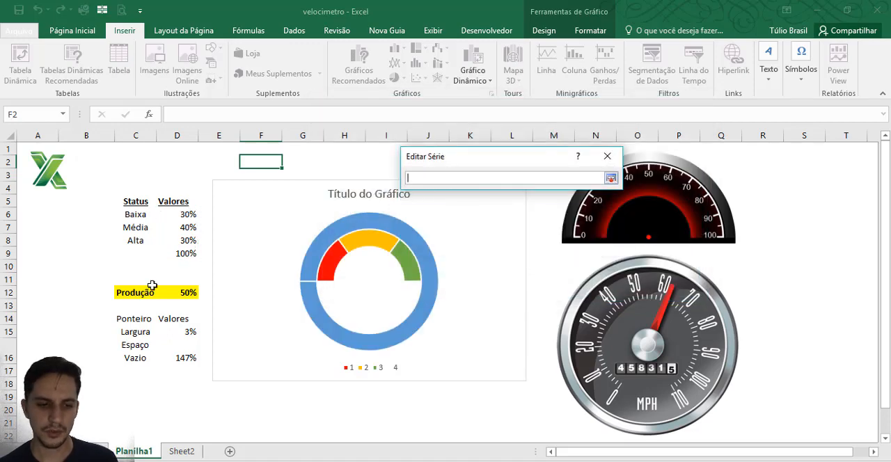
click(139, 319)
key(Return)
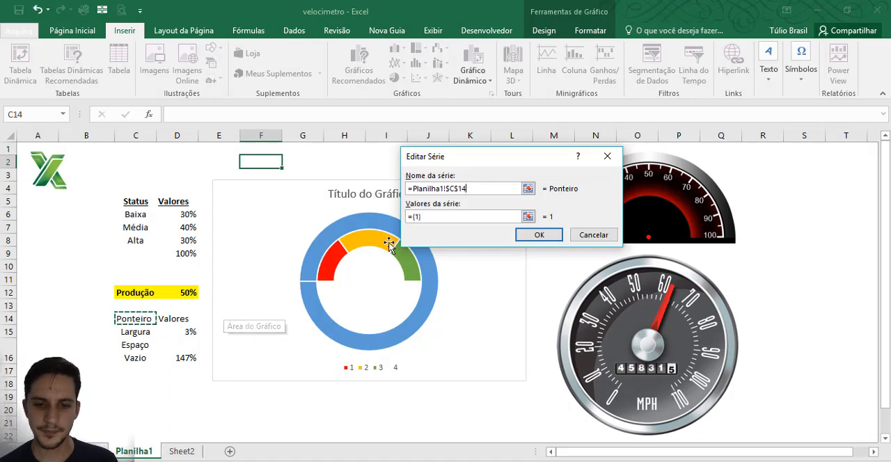
Step: Set the Ponteiro series values to cells D12, D15 and D16 and apply the chart's data source
click(528, 217)
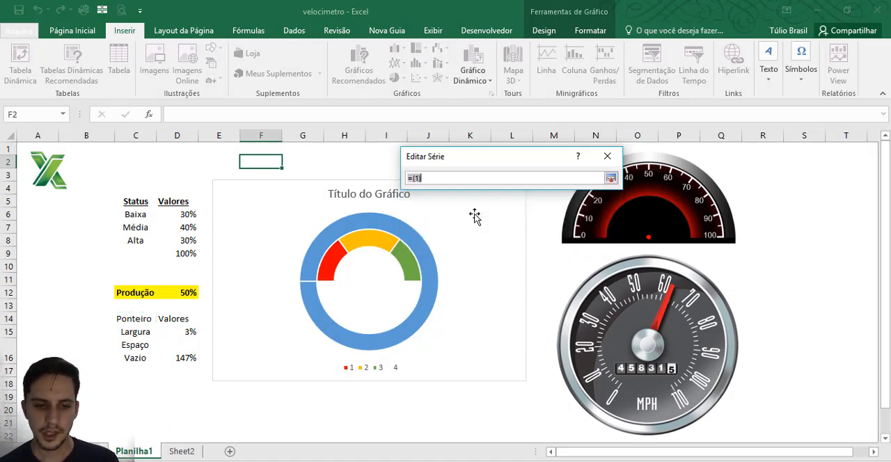
click(187, 294)
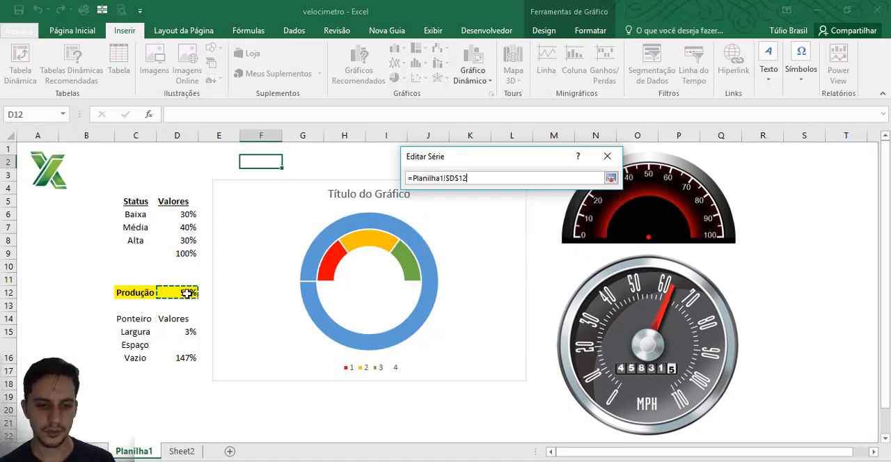
ctrl+click(188, 332)
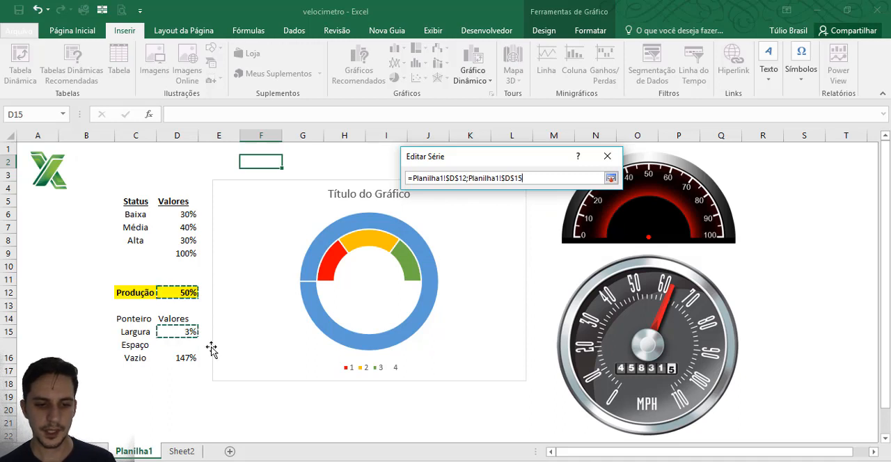
ctrl+click(187, 356)
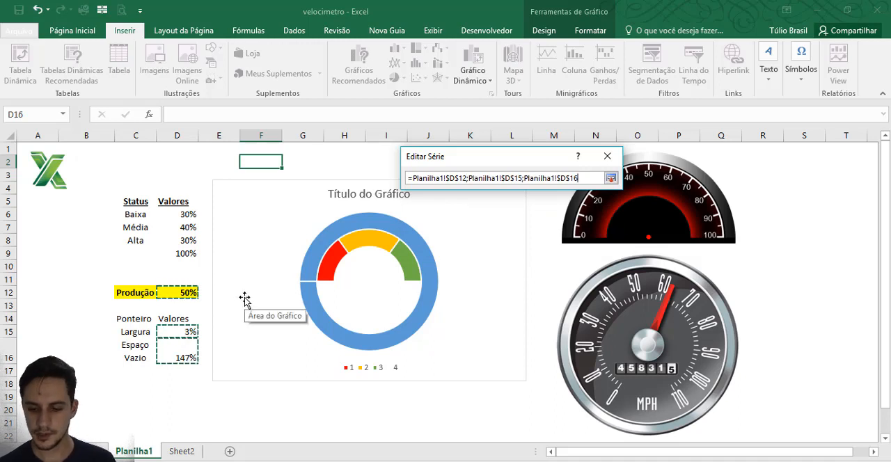
key(Return)
key(Return)
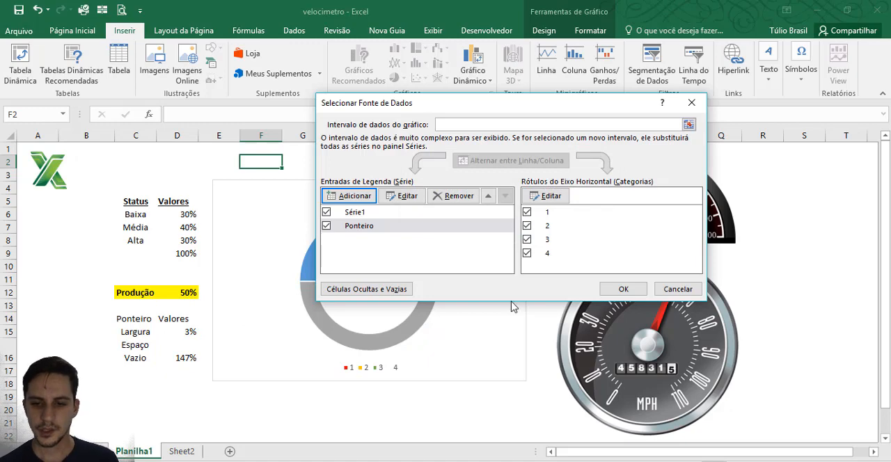
click(623, 287)
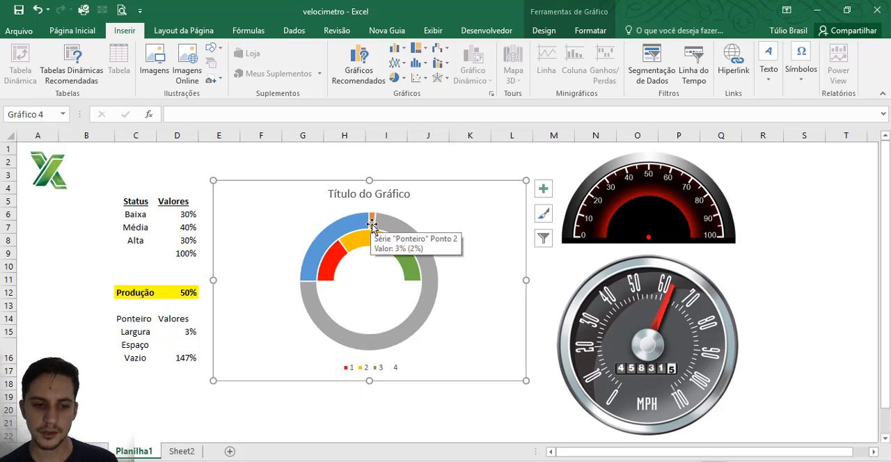
Step: Test the pointer ring by changing Produção in D12 to 0%, to 100% and back to 50%
click(191, 298)
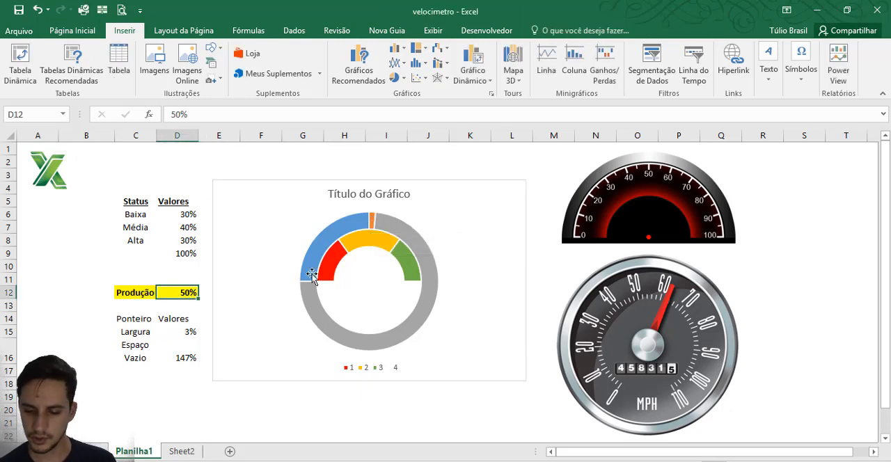
text(0)
key(Return)
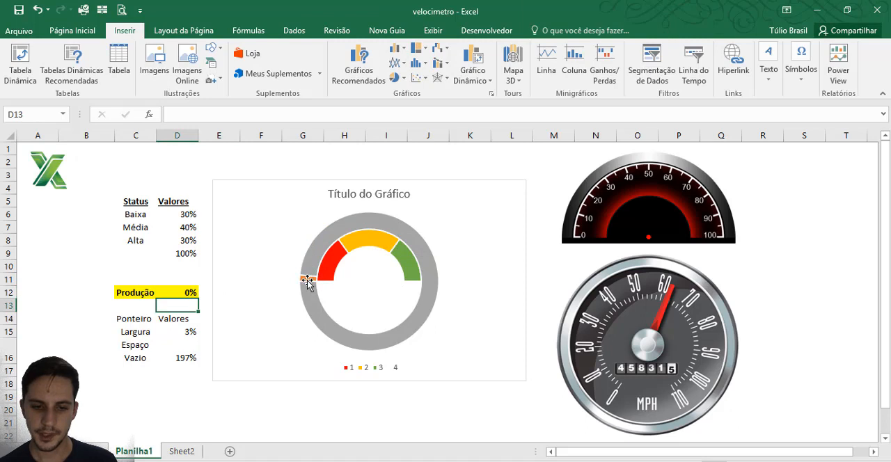
click(180, 290)
text(100)
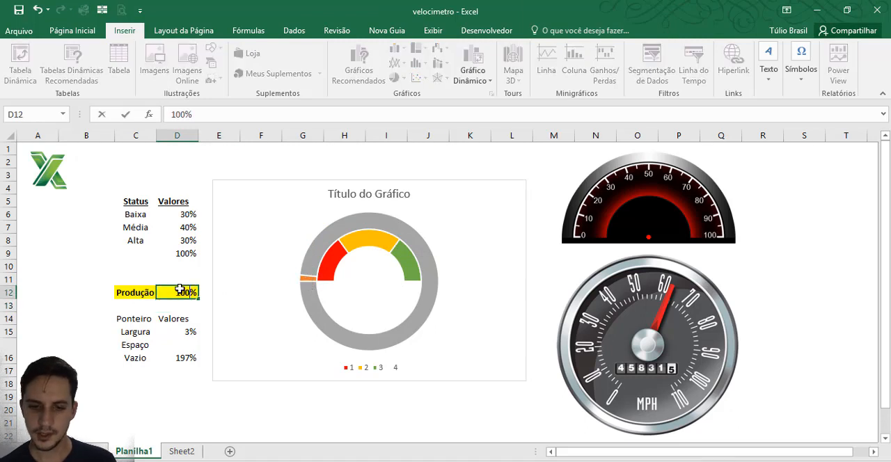
key(Return)
click(189, 294)
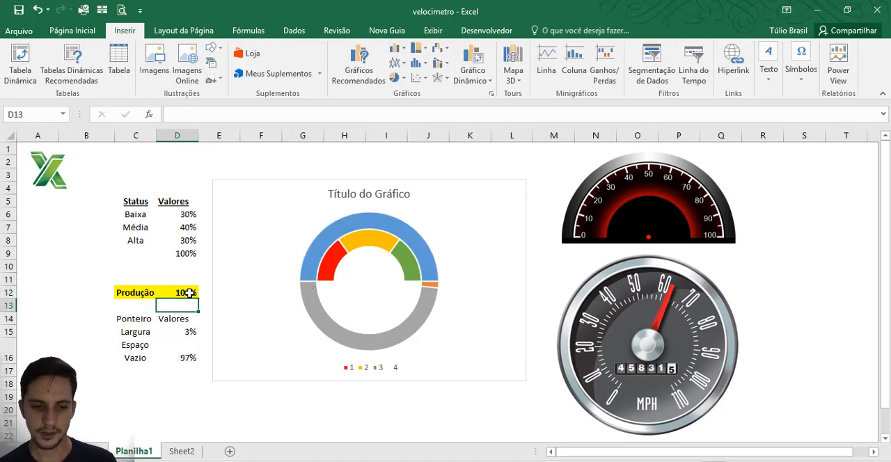
text(5)
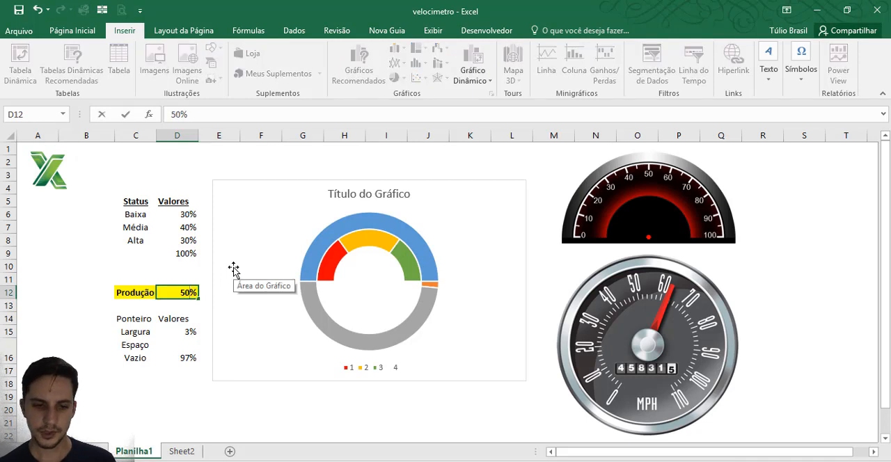
key(Return)
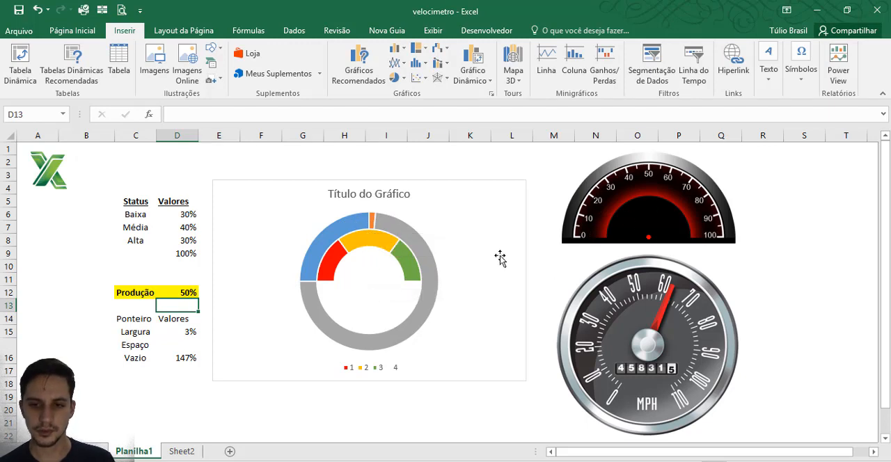
Step: Change the chart type to a combination and set Série1 to Rosca
click(496, 207)
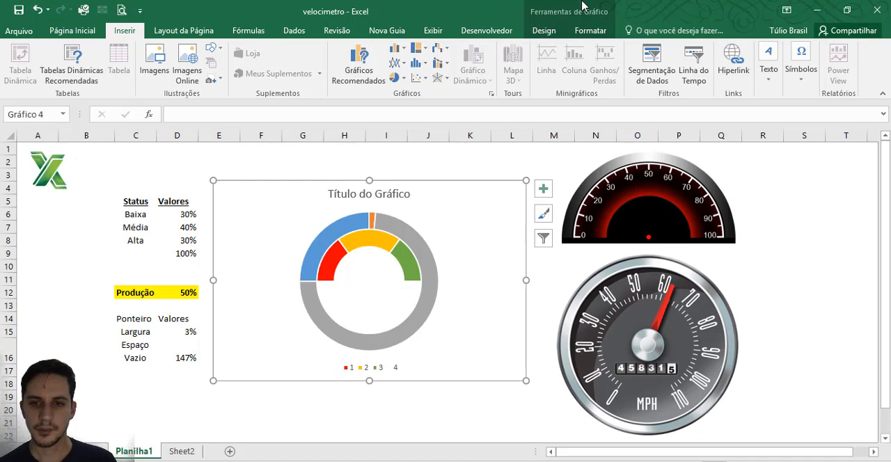
click(558, 32)
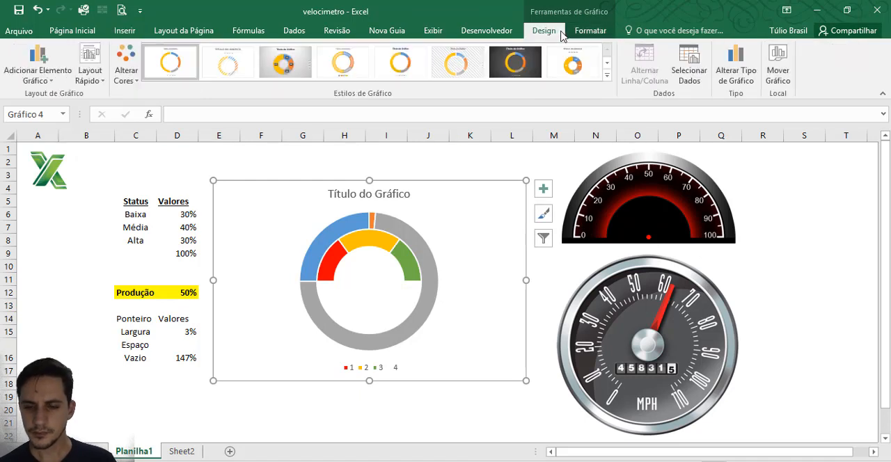
click(733, 75)
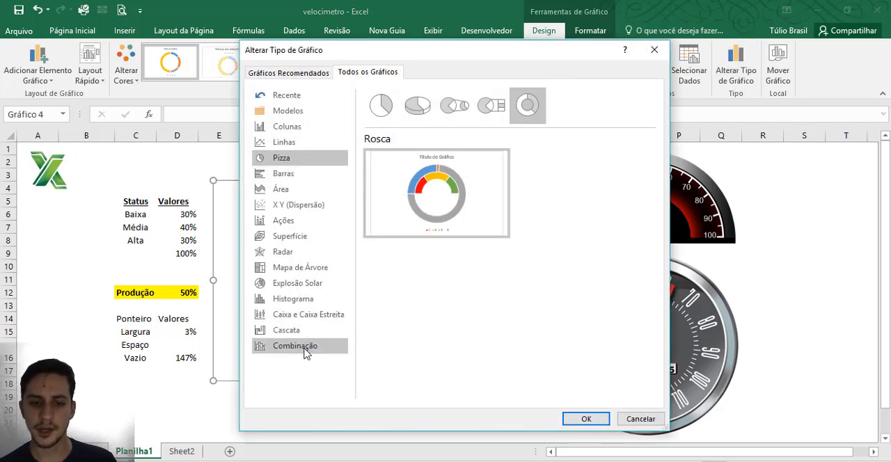
click(305, 351)
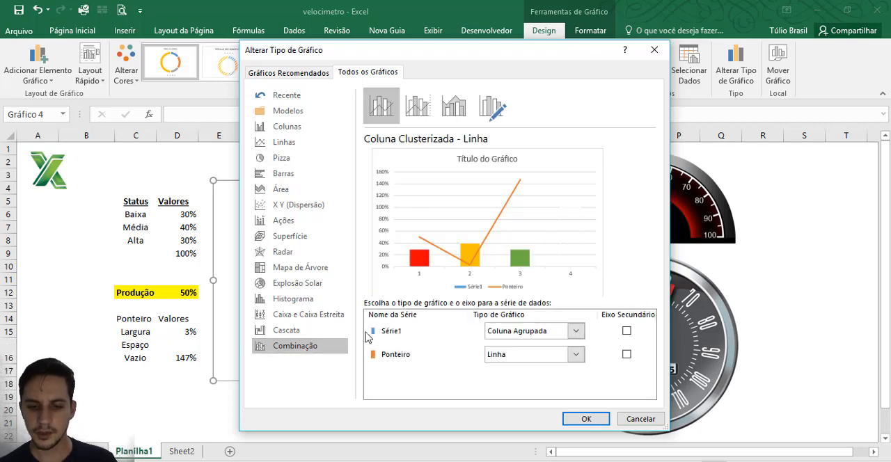
click(578, 332)
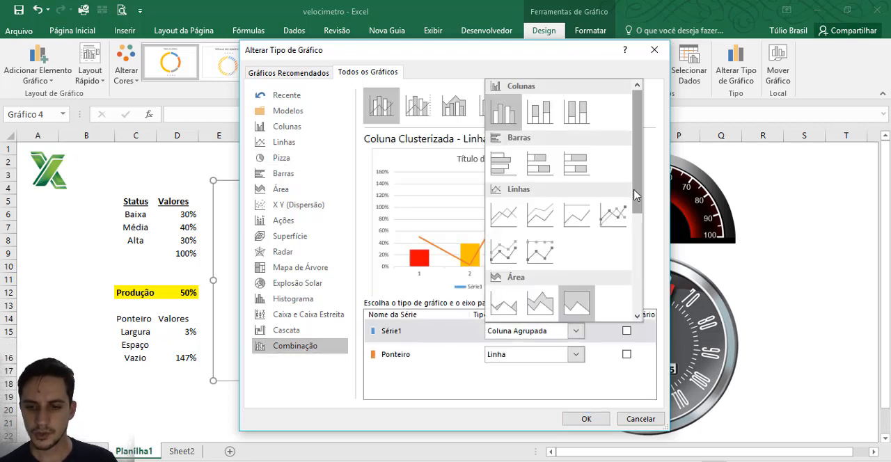
click(634, 250)
scroll(634, 257, down, 2)
click(614, 165)
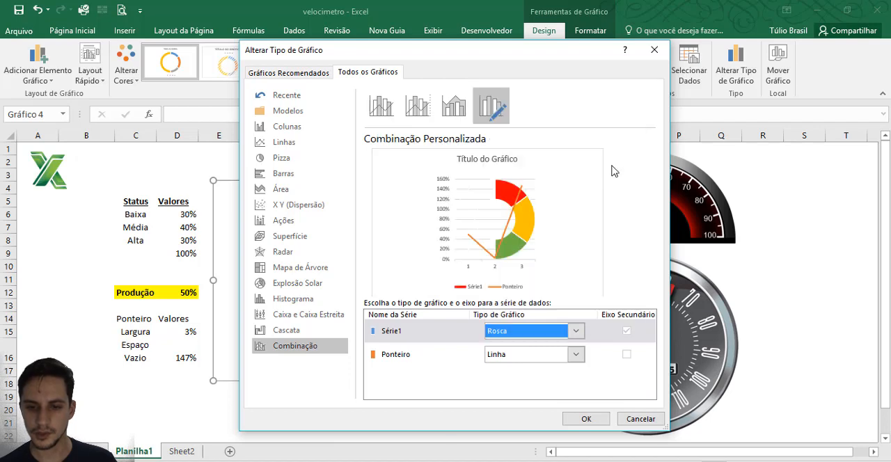
Step: Set the Ponteiro series to the basic Pizza type and apply the custom combination
click(576, 355)
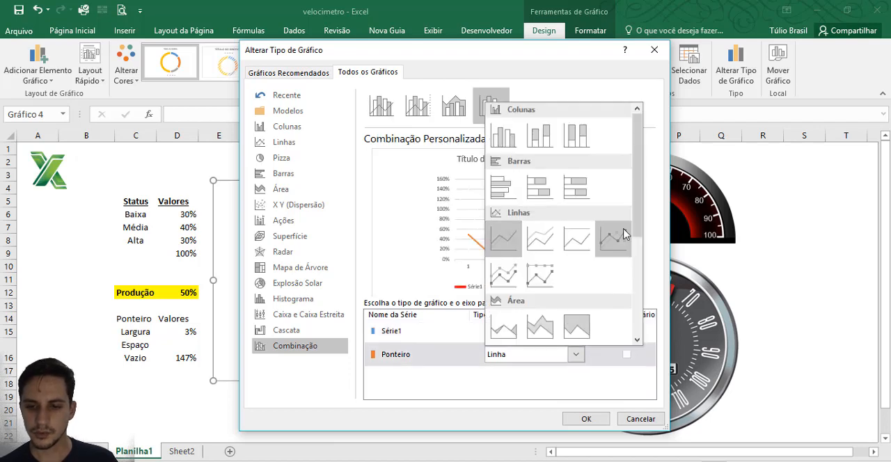
click(639, 273)
scroll(639, 273, down, 2)
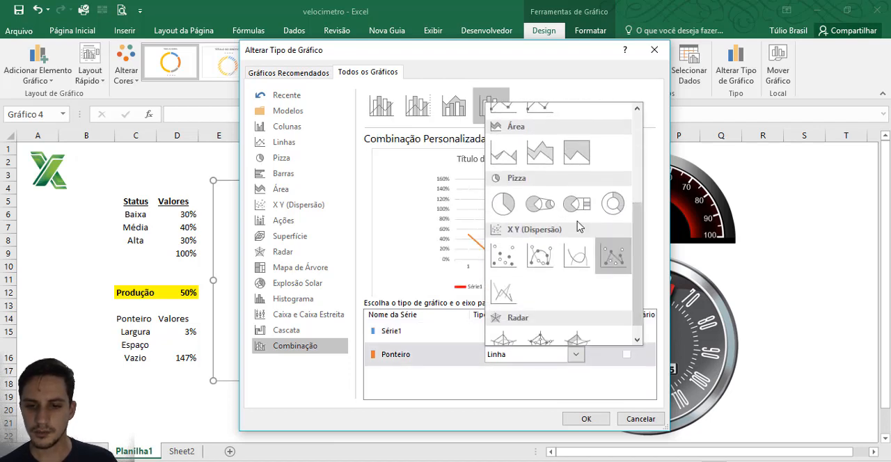
click(512, 221)
click(588, 419)
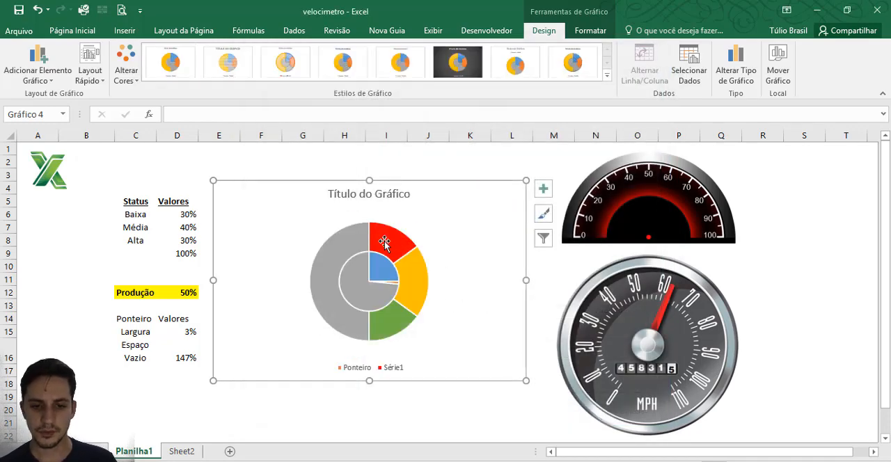
Step: Set the first slice angle of the doughnut series to 270°
click(414, 275)
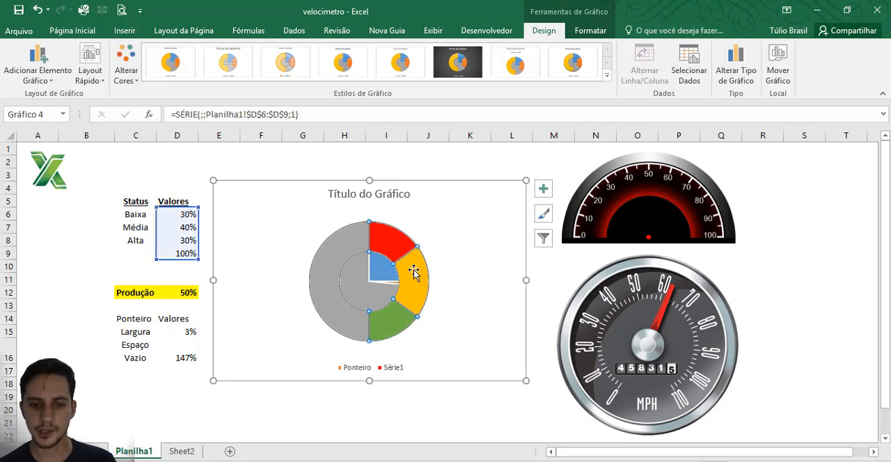
double_click(414, 275)
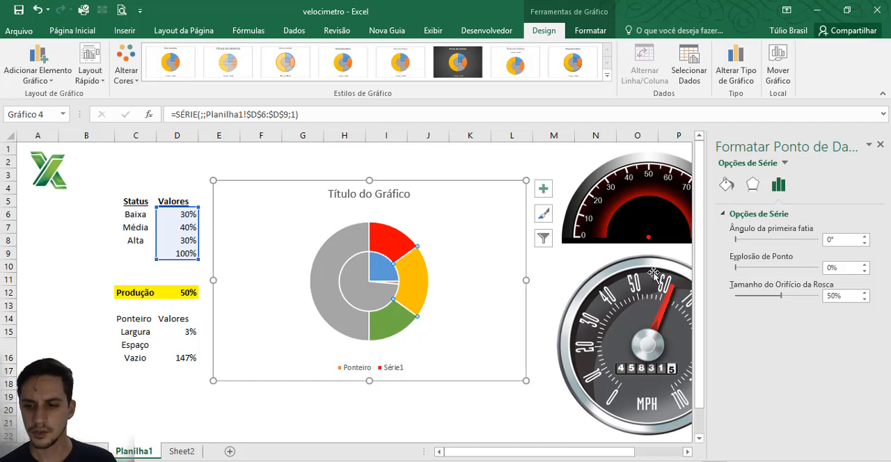
double_click(833, 240)
key(BackSpace)
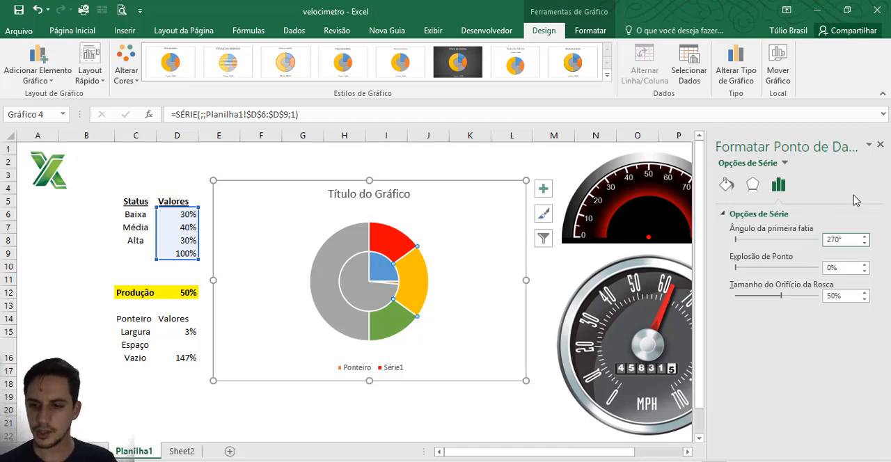
key(Return)
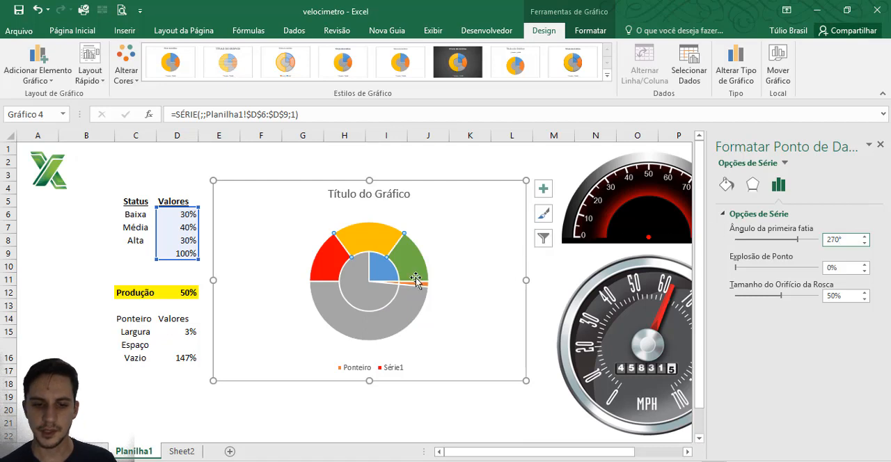
Step: Set the first slice angle of the Ponteiro pie series to 270°
click(364, 284)
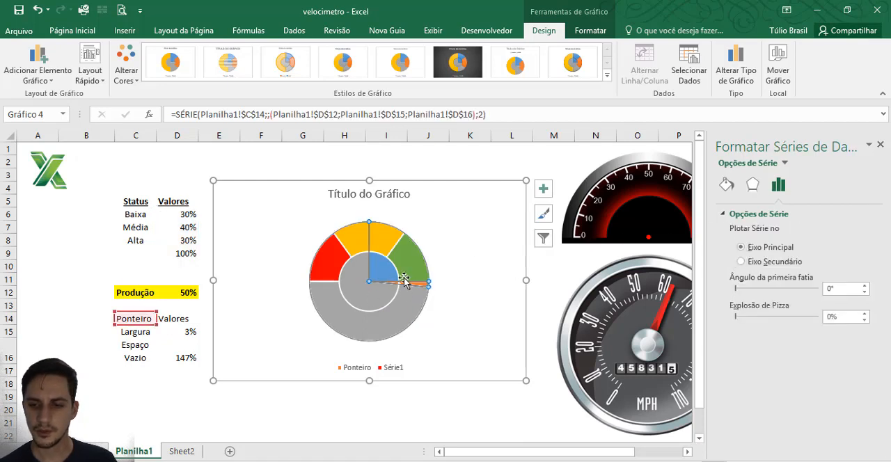
double_click(831, 289)
key(BackSpace)
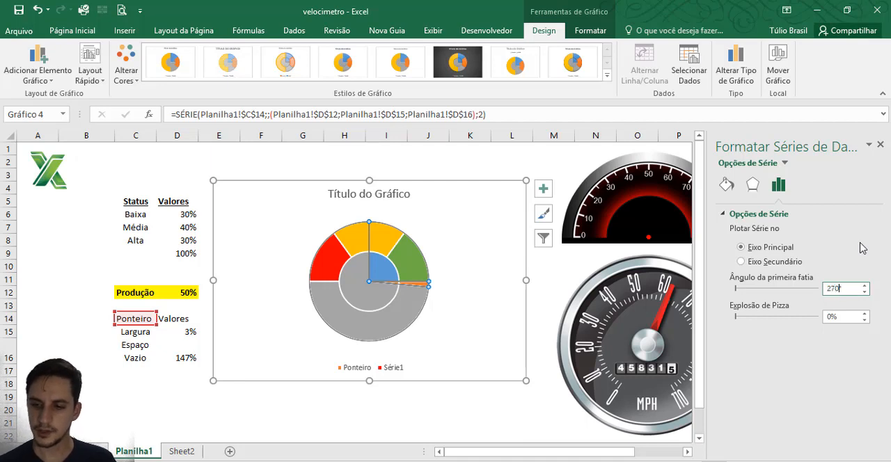
text(270)
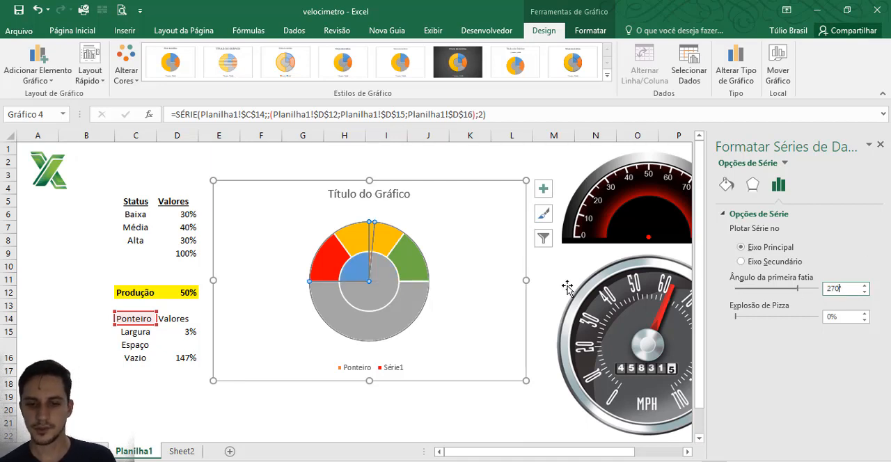
key(Return)
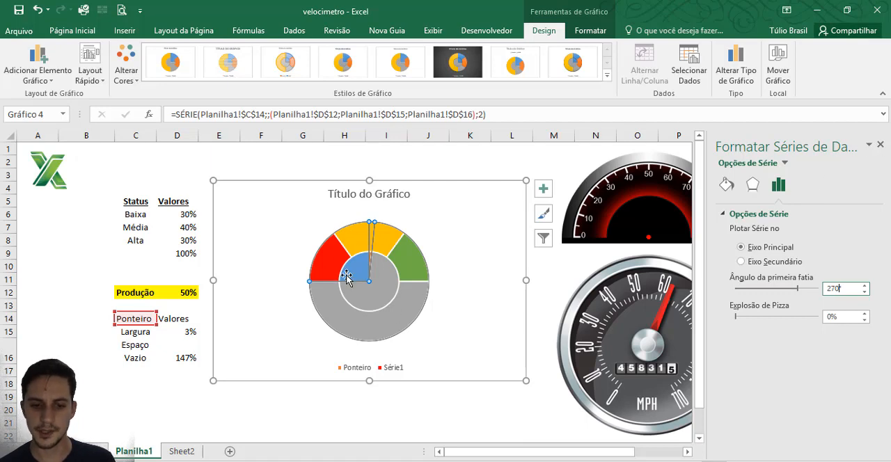
Step: Plot the Ponteiro pie series on the secondary axis (Eixo Secundário) and close its formatting options
click(742, 262)
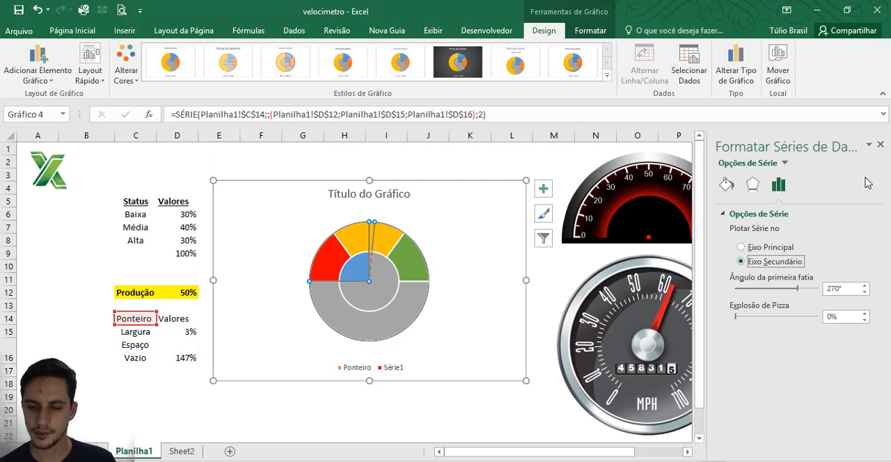
click(881, 146)
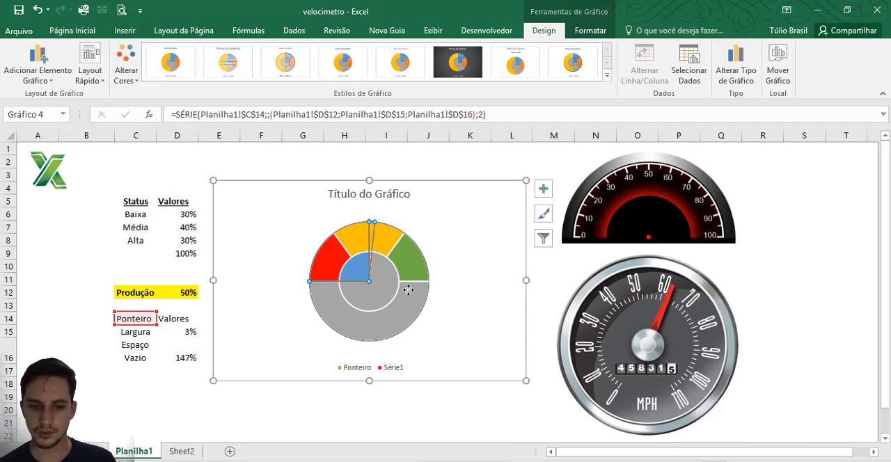
click(410, 292)
double_click(365, 291)
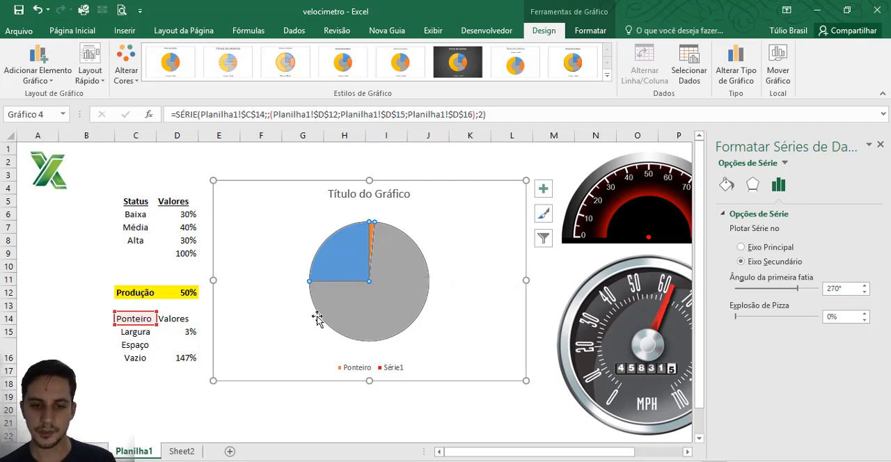
click(880, 144)
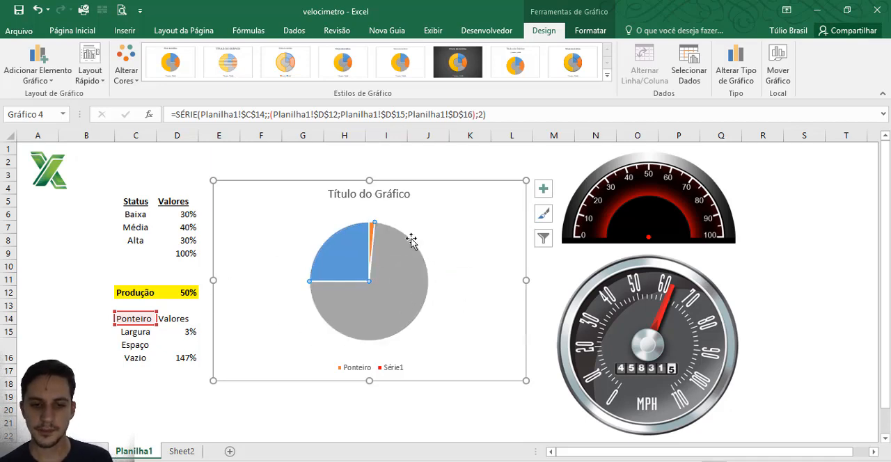
Step: Remove the fill from the large grey and the blue slices of the Ponteiro pie, keeping only the narrow pointer slice filled
click(585, 31)
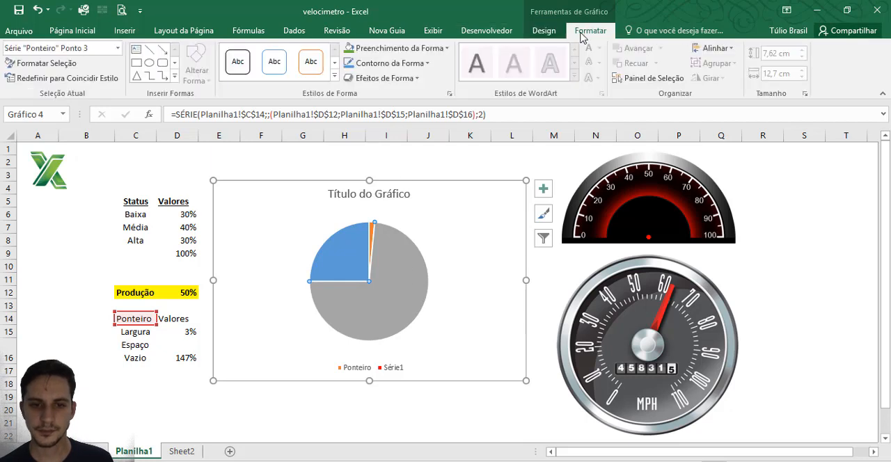
click(407, 48)
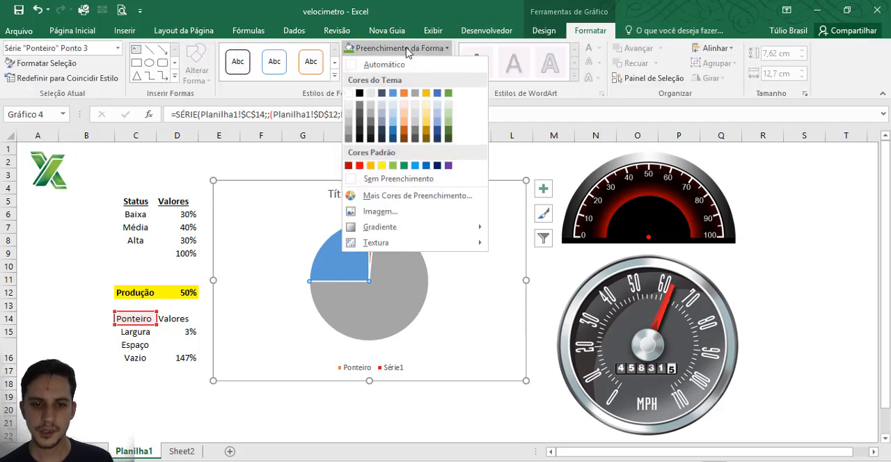
click(397, 178)
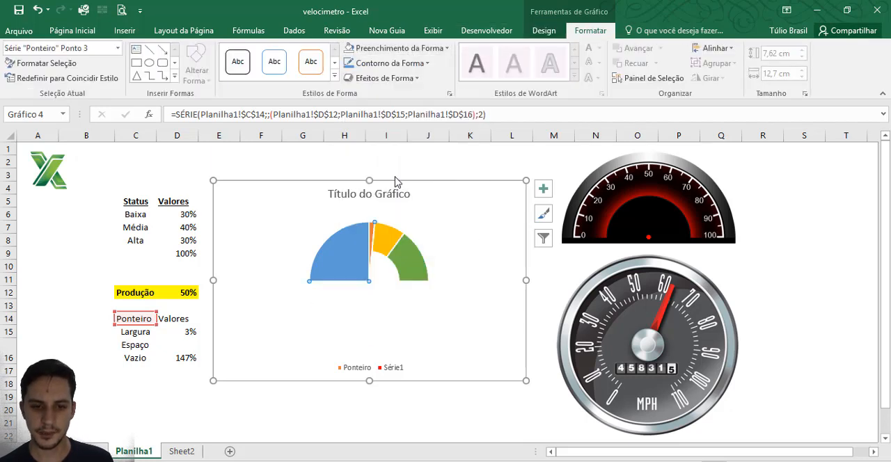
click(349, 259)
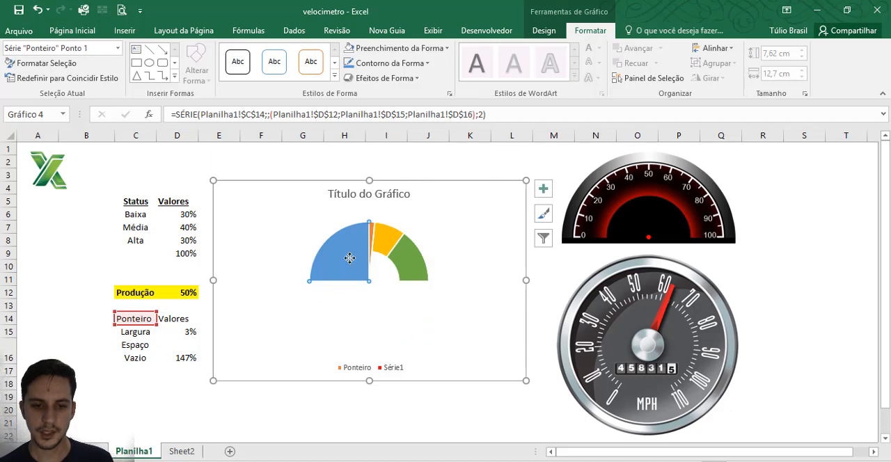
click(399, 49)
click(382, 180)
click(473, 219)
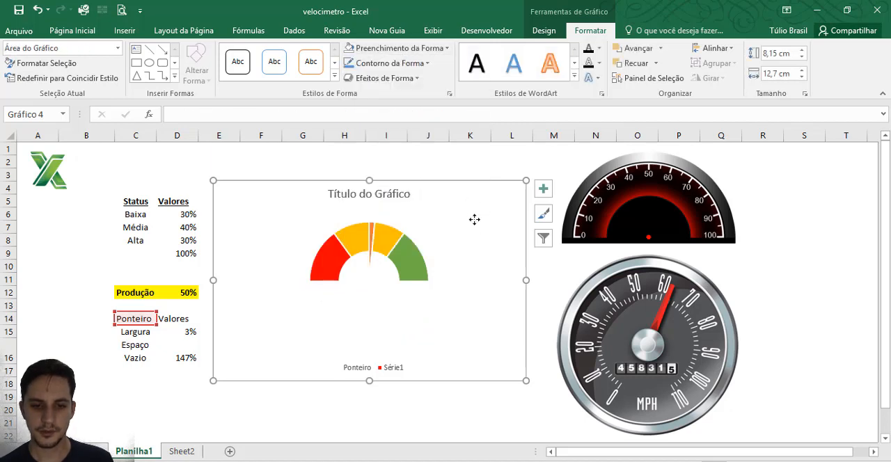
Step: Fill the narrow pointer slice of the Ponteiro series with black
click(373, 239)
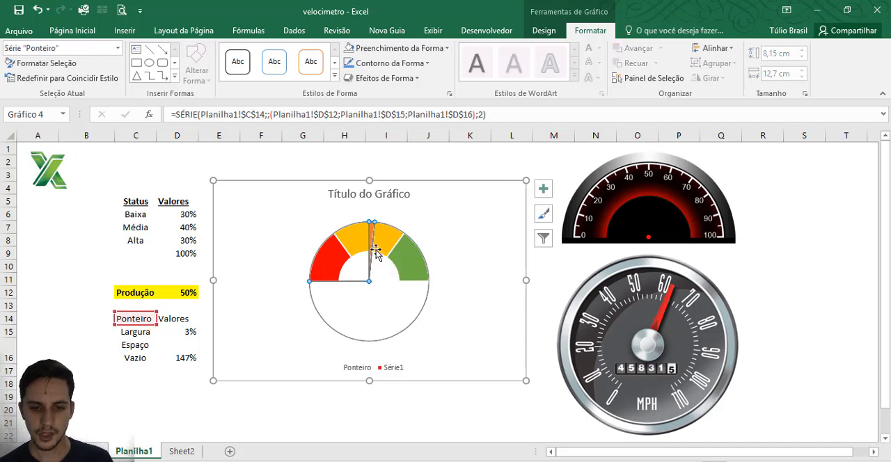
click(372, 239)
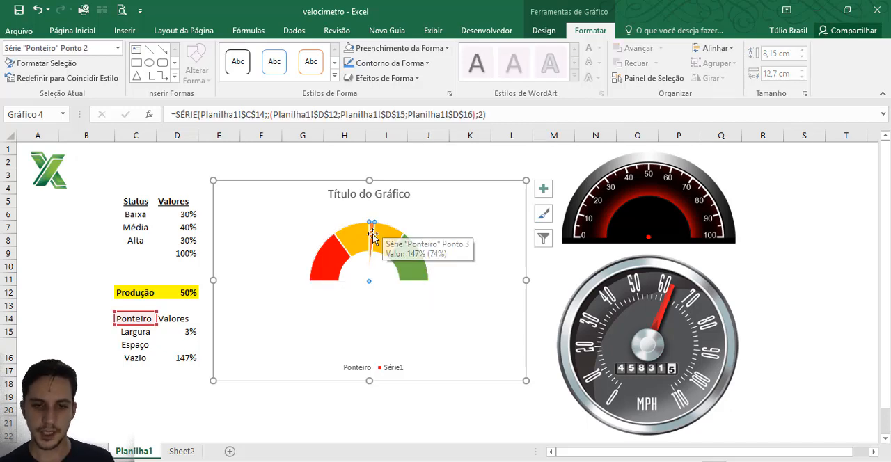
click(398, 46)
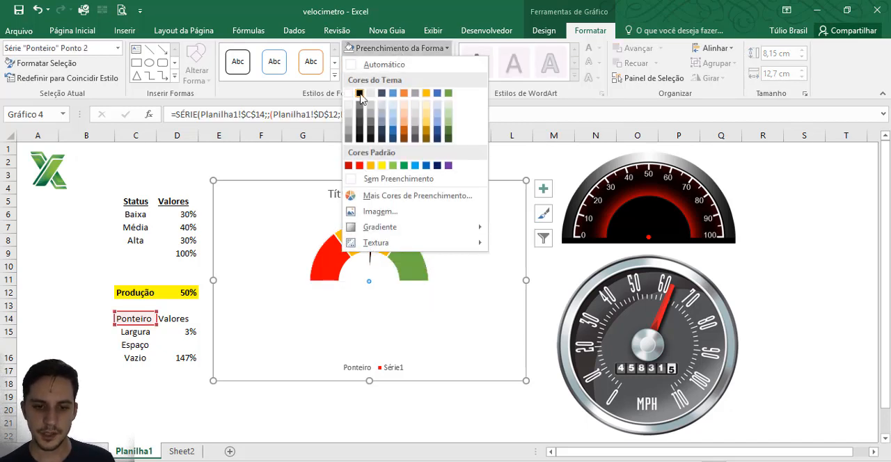
click(394, 179)
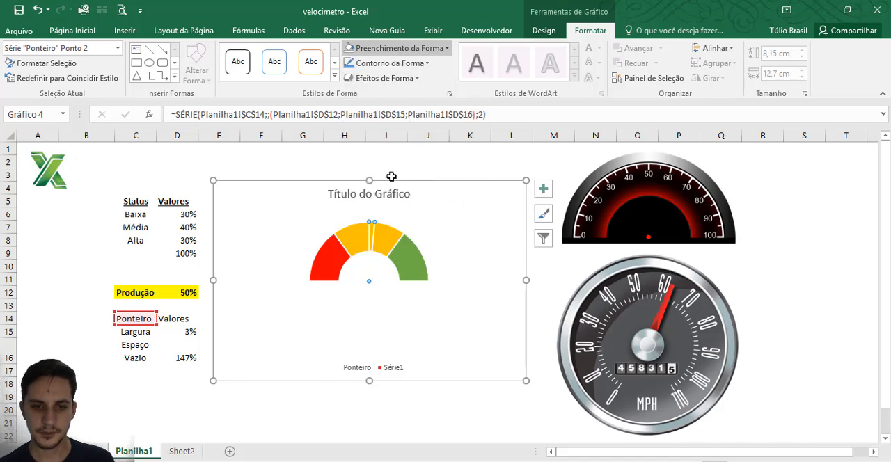
click(396, 47)
click(362, 95)
click(482, 209)
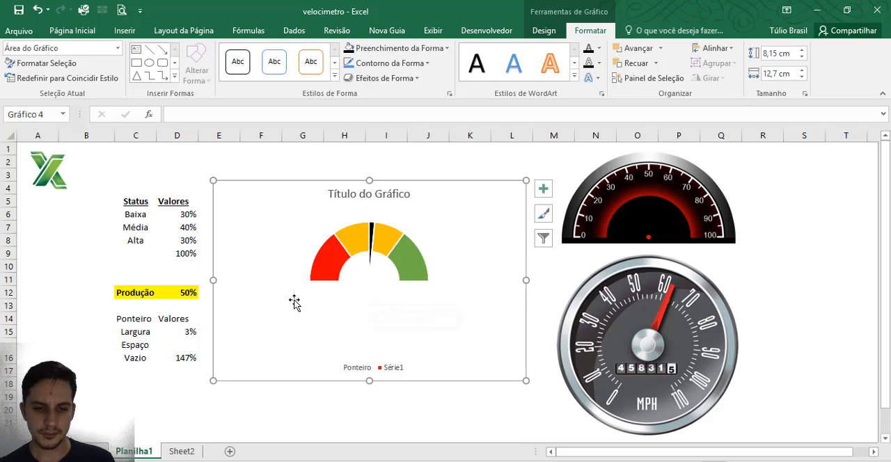
Step: Test the pointer thickness by setting Largura in D15 to 4%, 5%, 6%, 4% and back to 3%
click(368, 261)
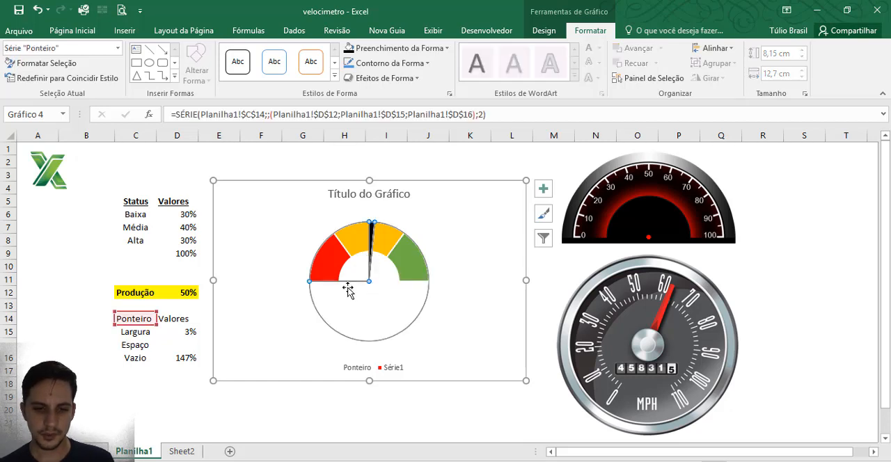
click(192, 331)
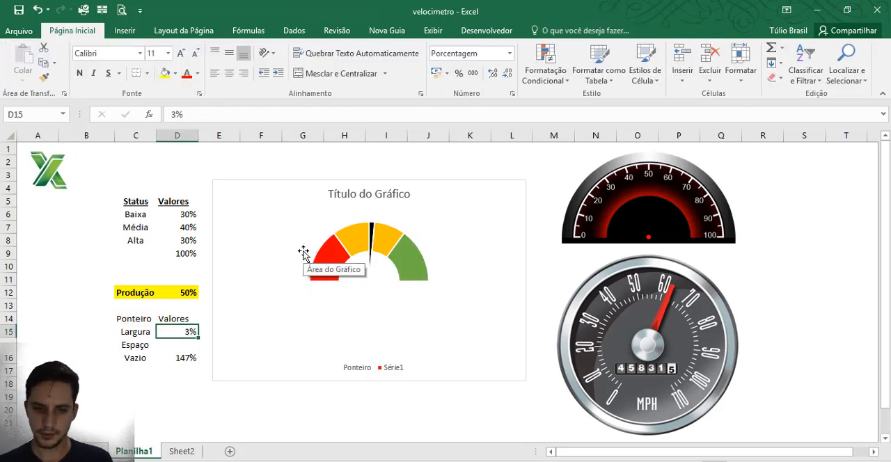
text(4)
key(Return)
key(Up)
text(5)
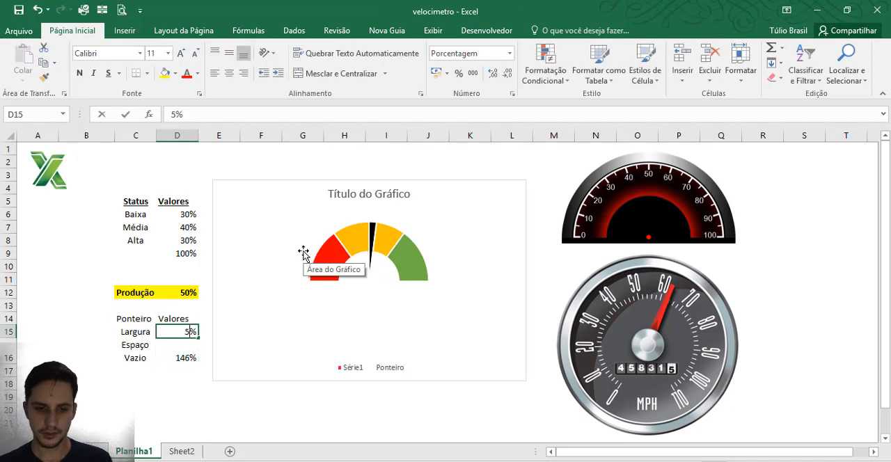
key(Return)
key(Up)
text(6)
key(Return)
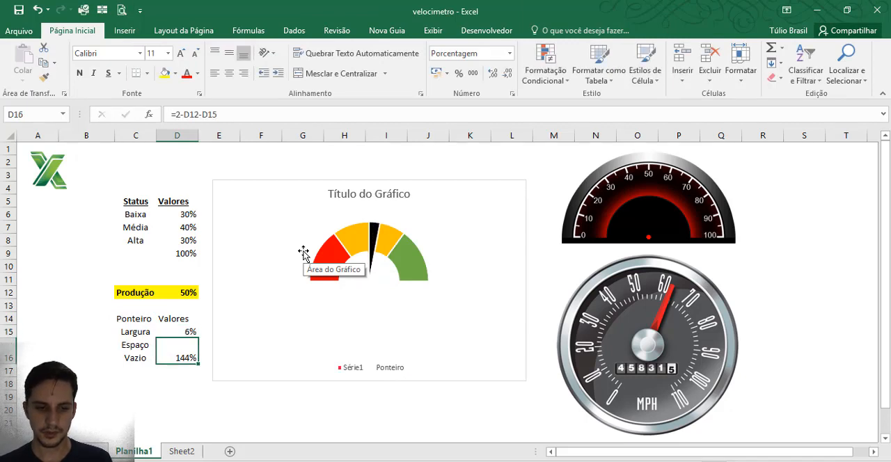
key(Up)
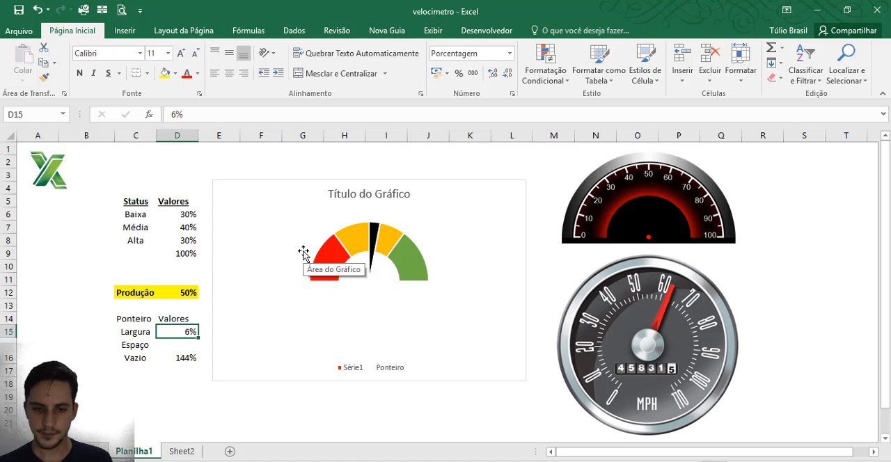
text(4)
key(Return)
key(Up)
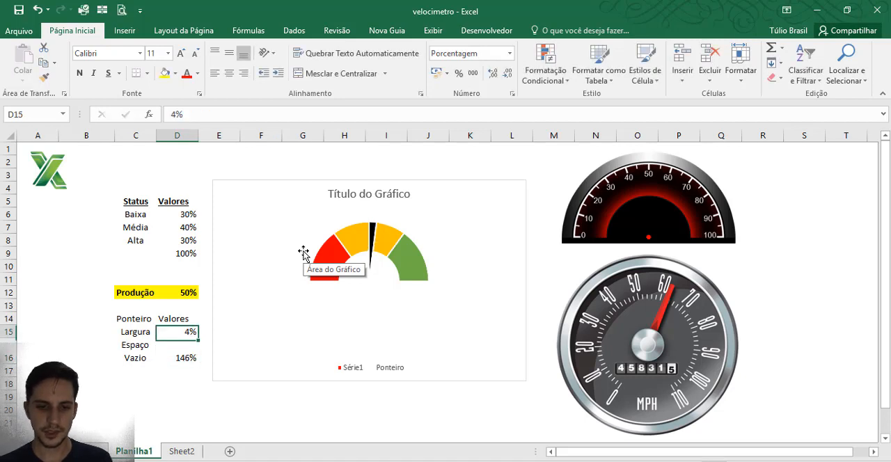
text(3)
key(Return)
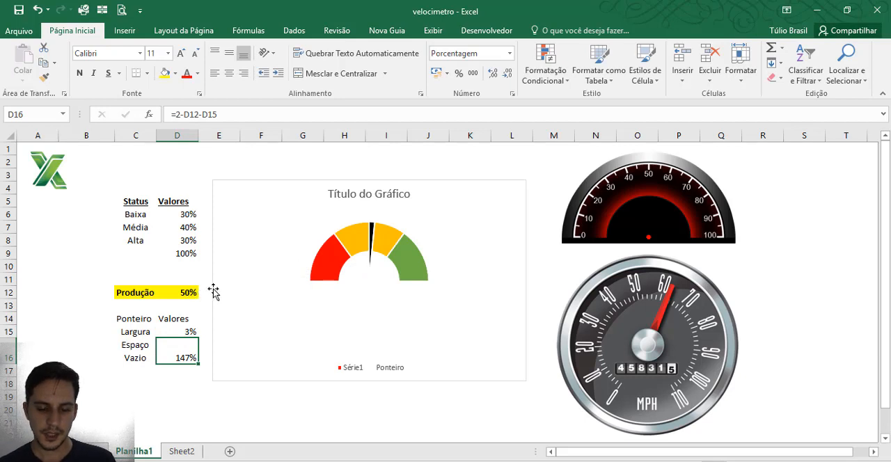
Step: Delete the chart's title and legend
click(389, 190)
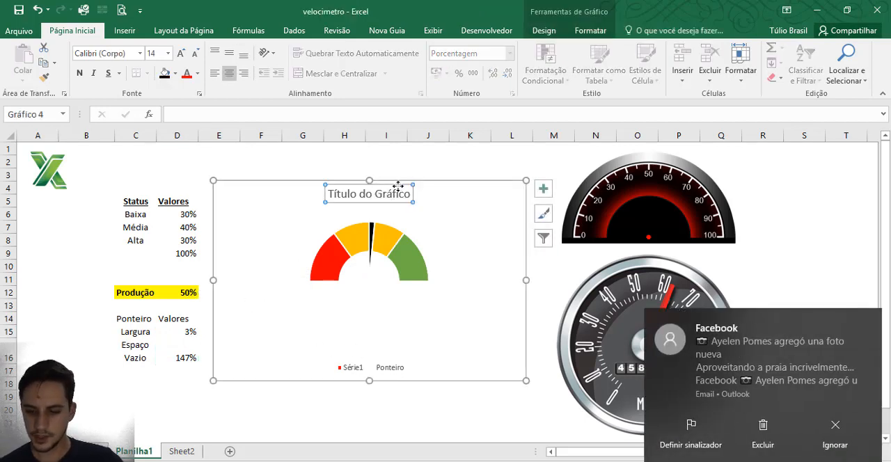
key(Delete)
click(369, 370)
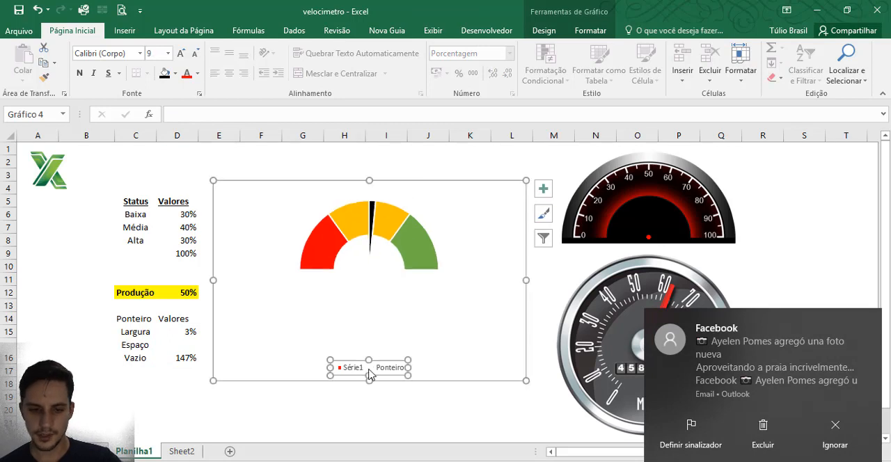
key(Delete)
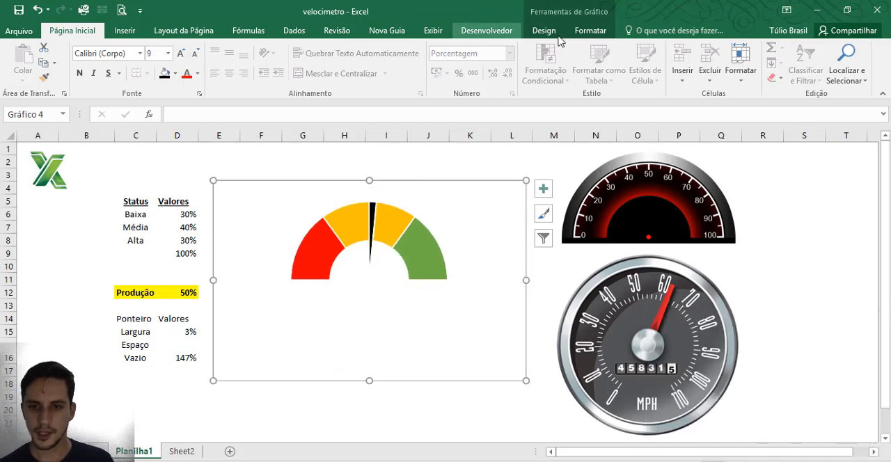
Step: Set the chart area to no fill and no outline and deselect the chart
click(600, 35)
click(545, 31)
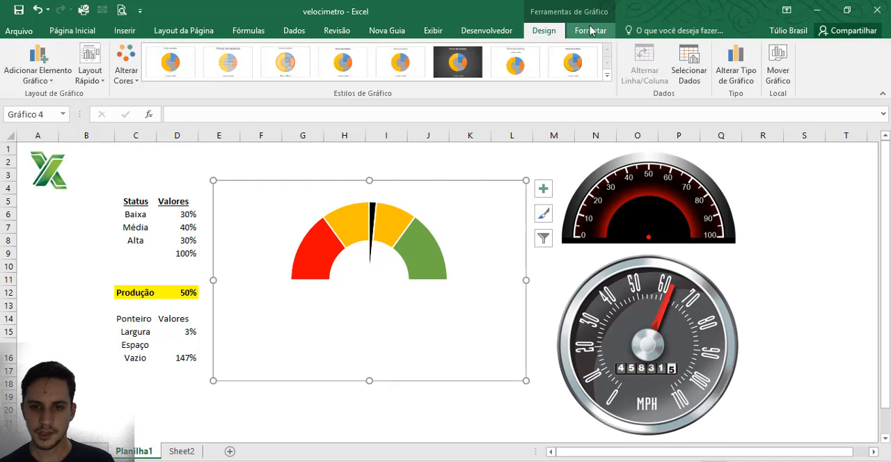
click(590, 32)
click(446, 48)
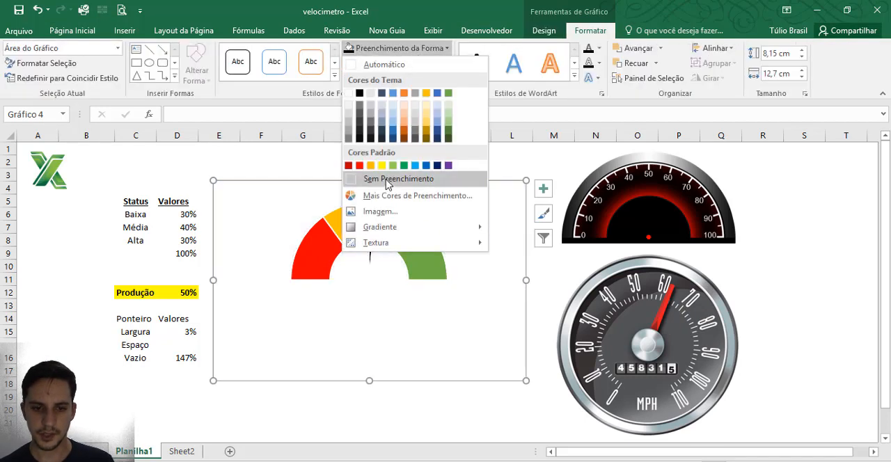
click(394, 179)
click(400, 63)
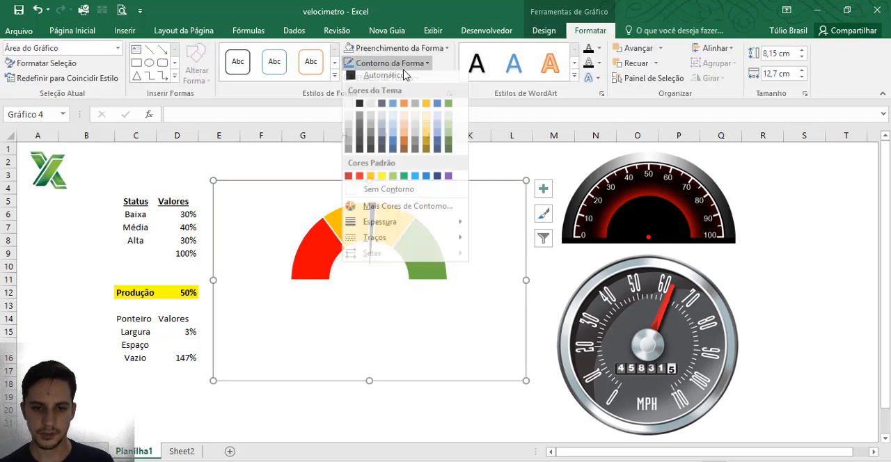
click(380, 189)
click(417, 163)
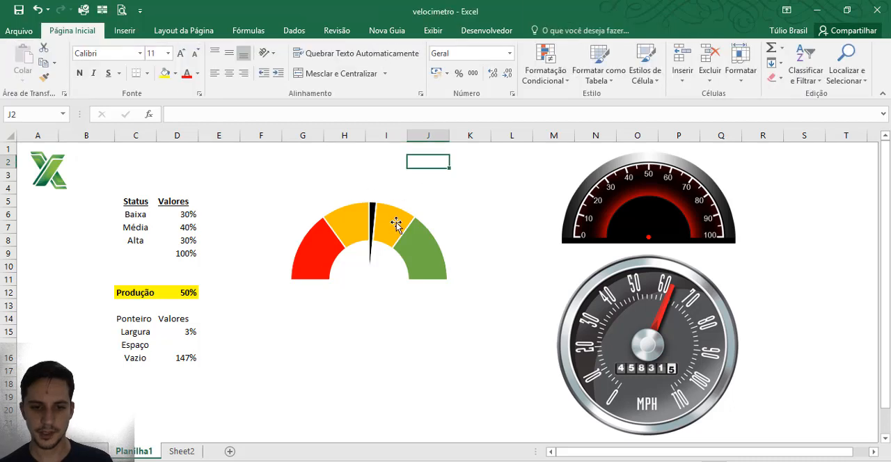
Step: Test the gauge pointer by setting Produção in D12 to 0% and to 10%
click(186, 293)
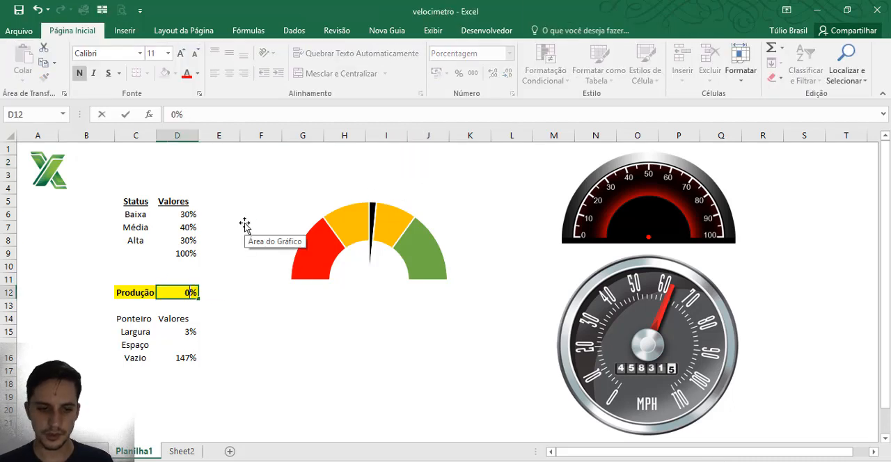
text(0)
key(Return)
key(Up)
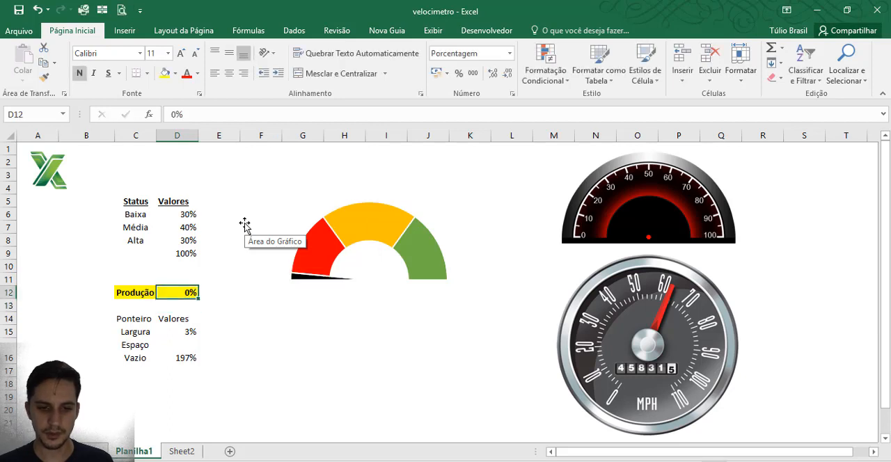
text(20)
key(Return)
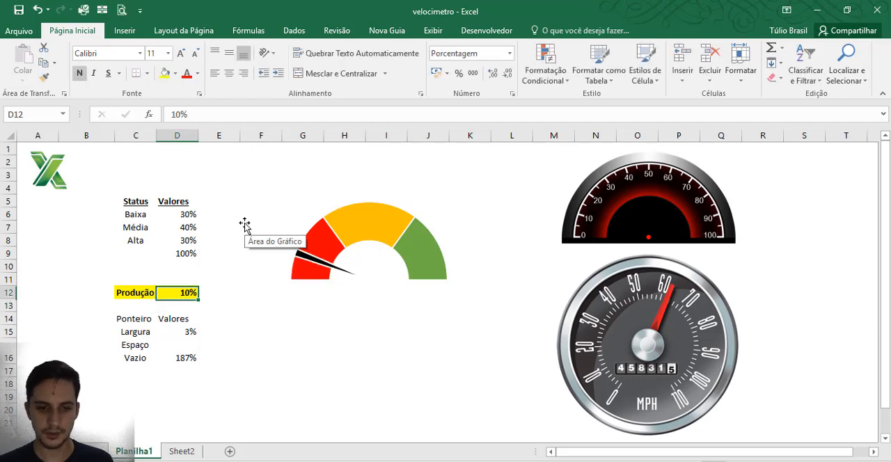
Step: Test the gauge pointer by setting Produção in D12 to 30%, 50%, 80%, 100% and back to 50%
key(Up)
key(Return)
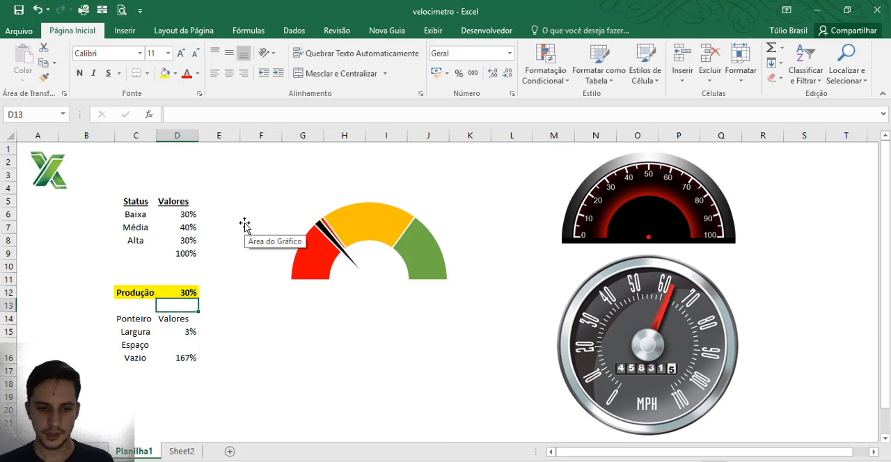
key(Up)
text(50)
key(Return)
key(Up)
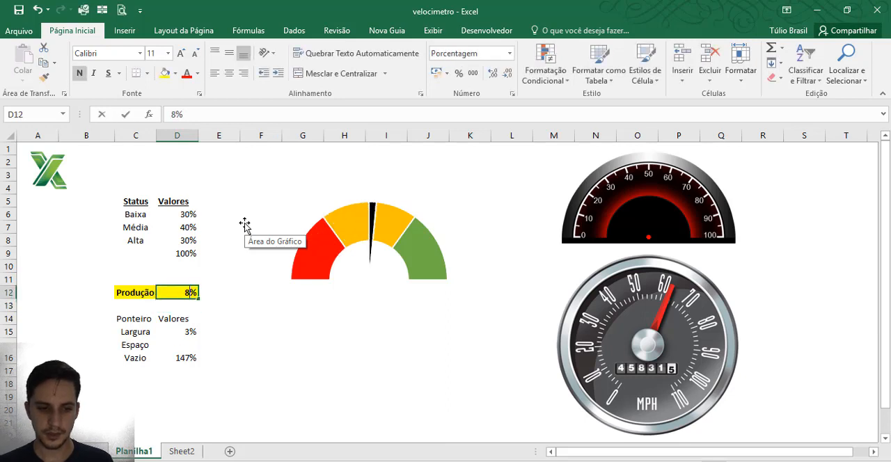
text(80)
key(Return)
key(Up)
text(100)
key(Return)
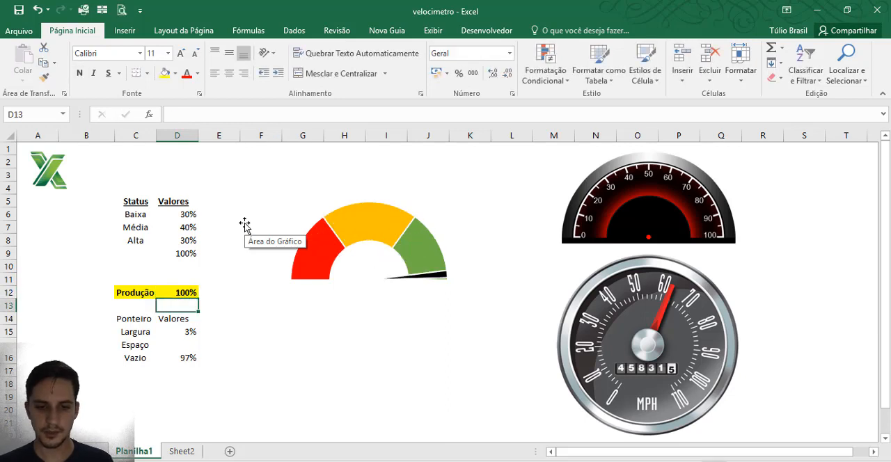
key(Up)
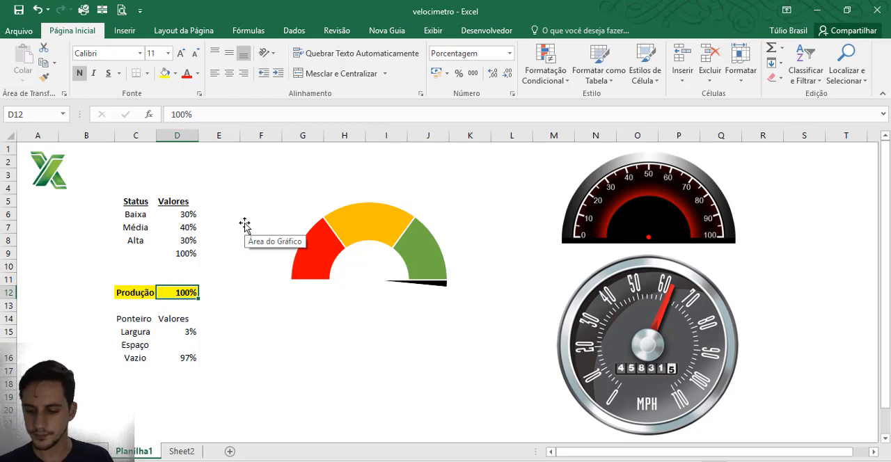
text(50)
key(Return)
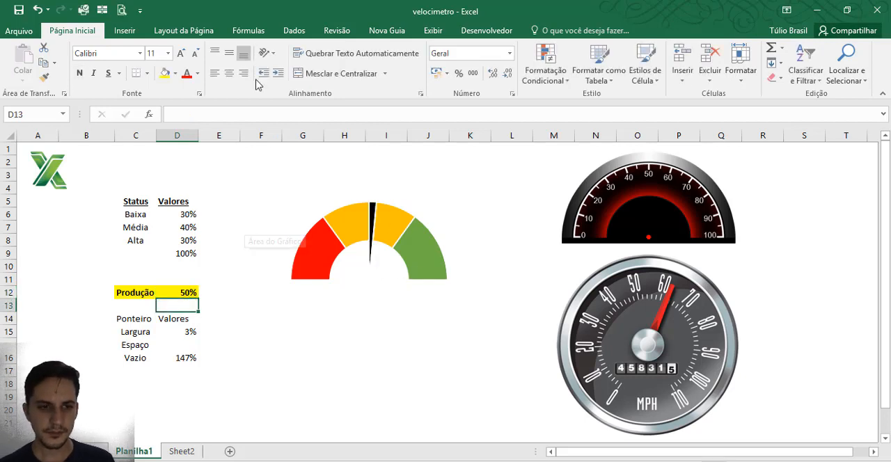
Step: Draw a rounded rectangle about 1.59 cm high and 2.73 cm wide over the gauge's base centre and give it a glossy black theme style
click(125, 31)
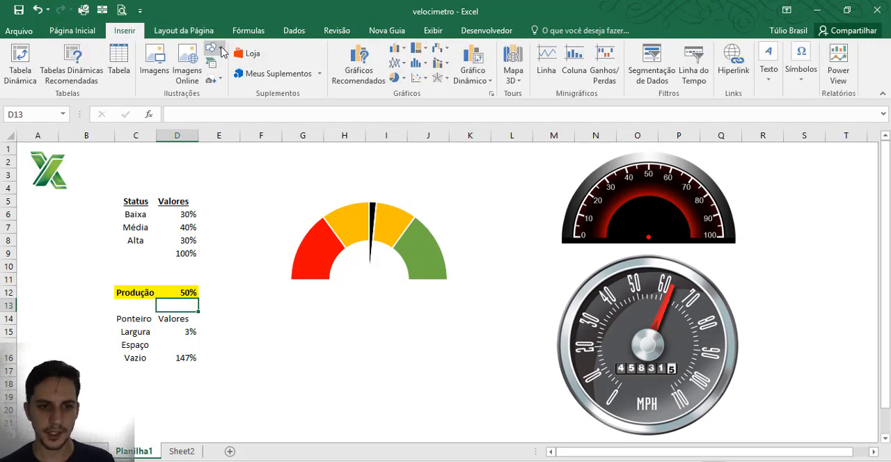
click(213, 48)
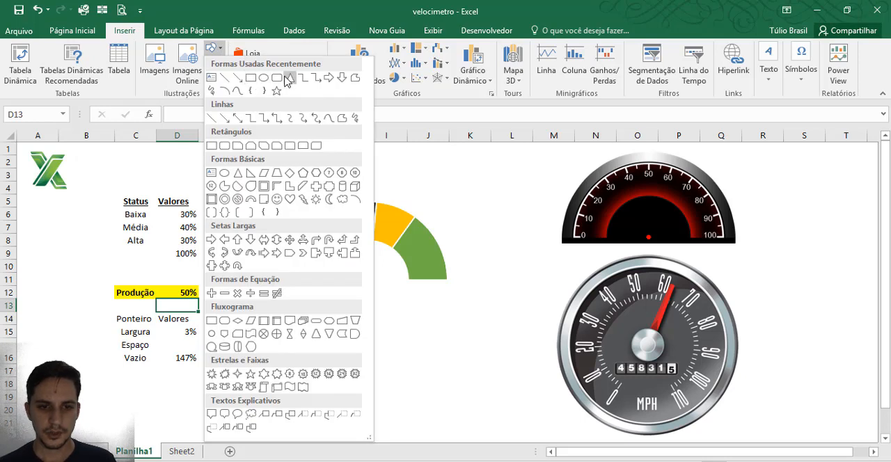
click(278, 78)
mouse_move(367, 300)
mouse_down()
mouse_move(405, 319)
mouse_move(372, 280)
mouse_up()
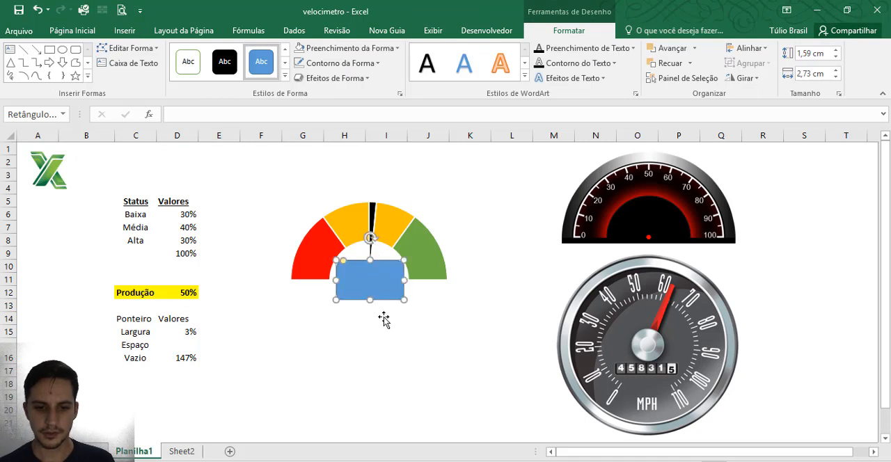
click(284, 78)
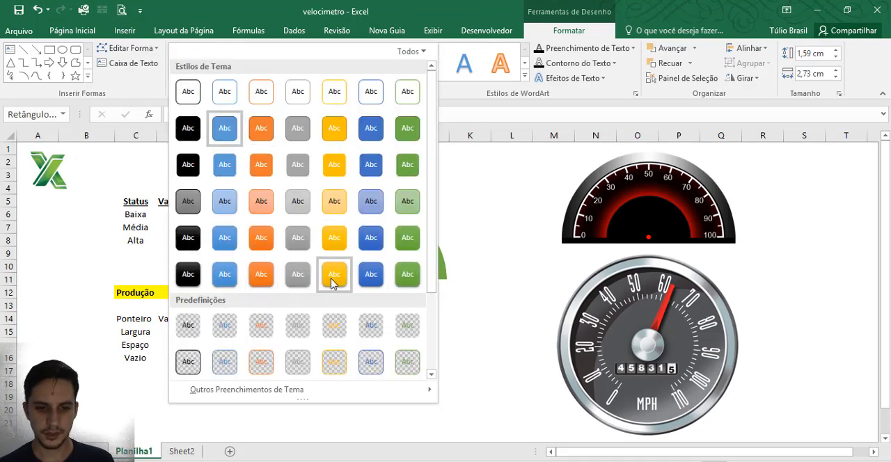
click(199, 278)
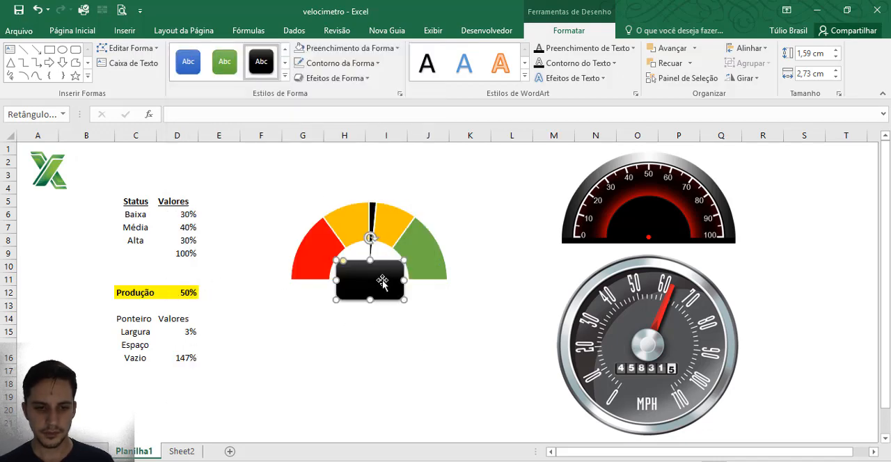
Step: Link the black rectangle's text to the Produção value with the formula =$D$12
click(206, 115)
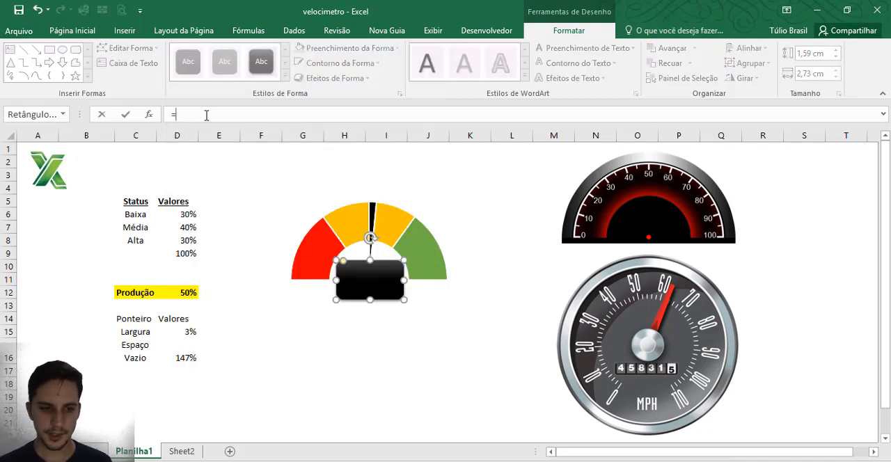
click(175, 291)
key(Return)
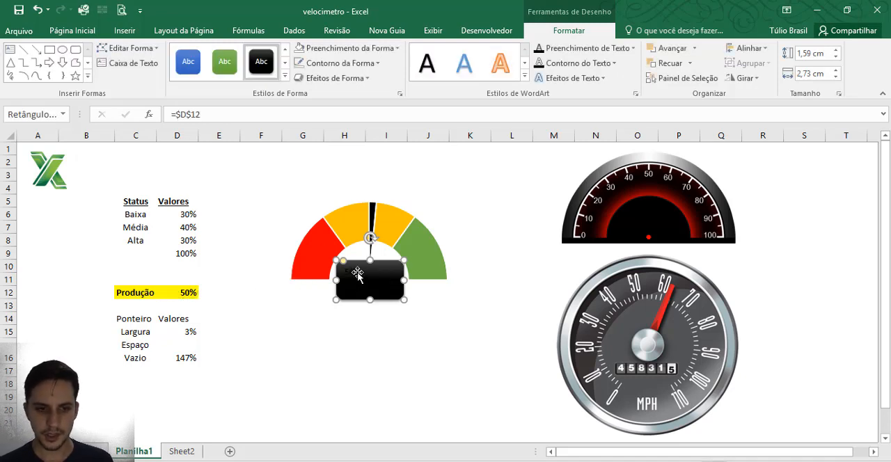
Step: Set the text fill of the percentage in the black rectangle to white
click(72, 30)
click(394, 273)
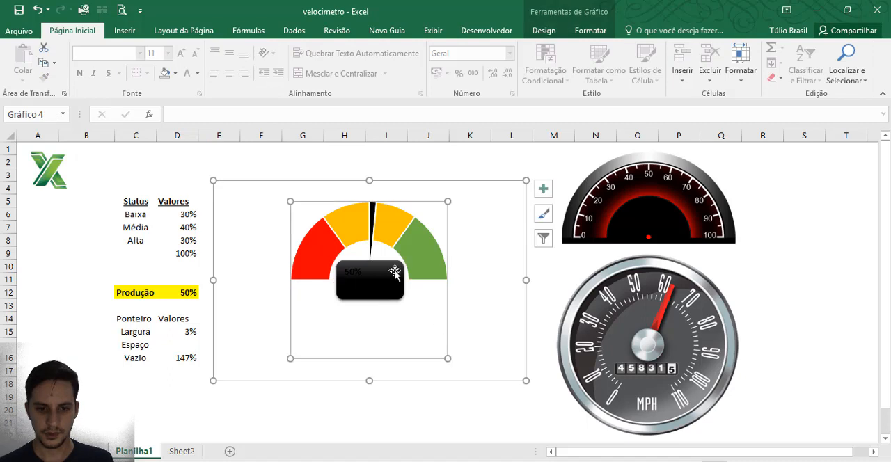
click(395, 273)
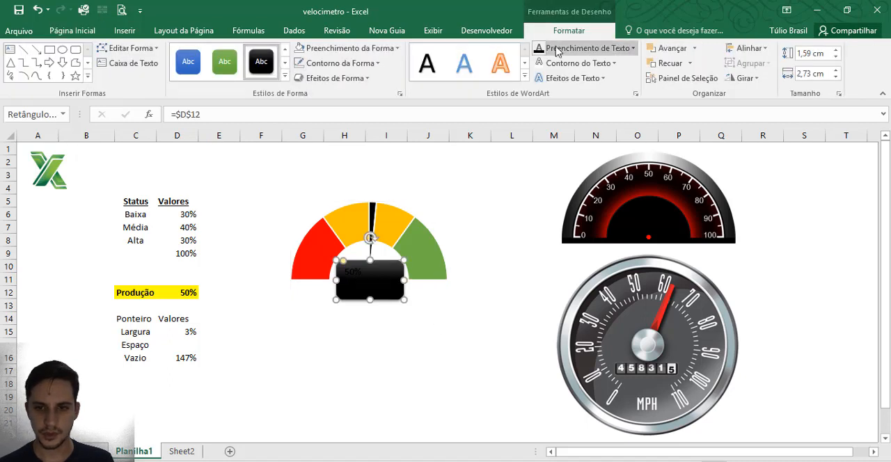
click(633, 48)
click(541, 93)
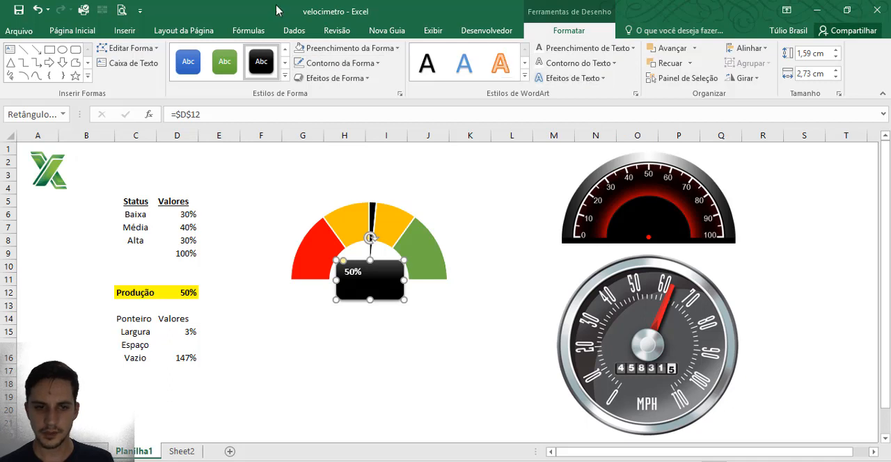
Step: Centre the rectangle's percentage text horizontally and vertically, enlarge it to 24 pt, and deselect the shape
click(71, 30)
click(229, 73)
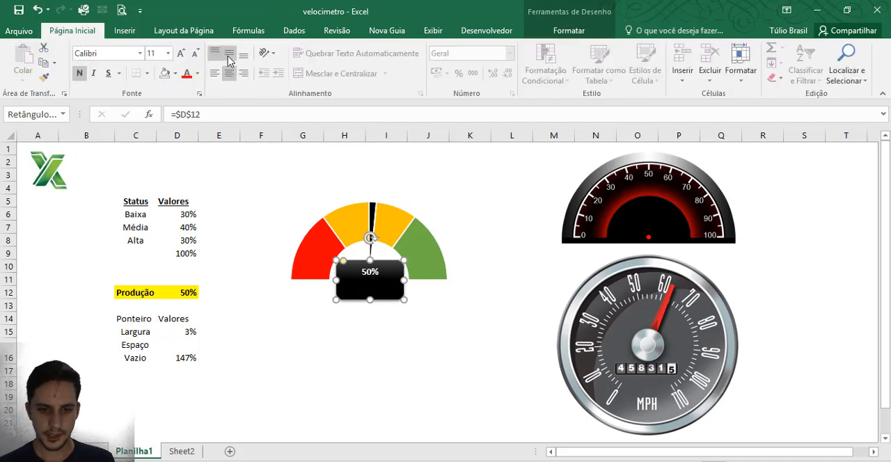
click(229, 53)
click(181, 53)
click(181, 53)
click(181, 53)
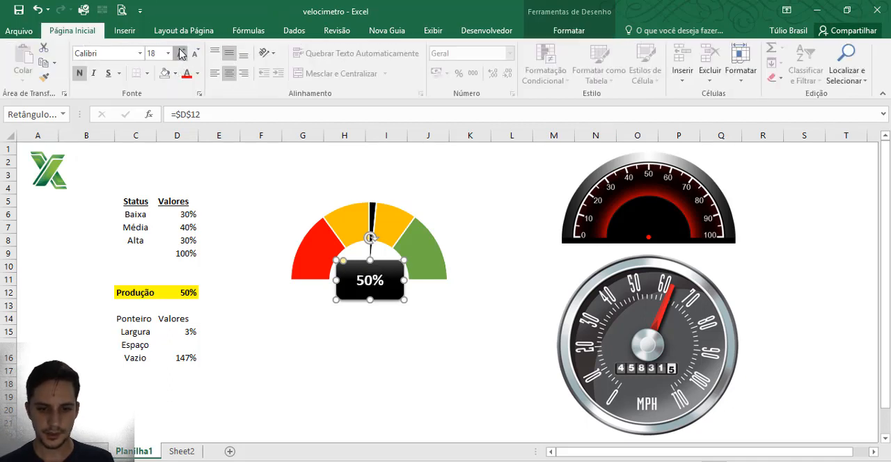
click(180, 53)
click(181, 53)
click(180, 53)
click(181, 53)
click(401, 336)
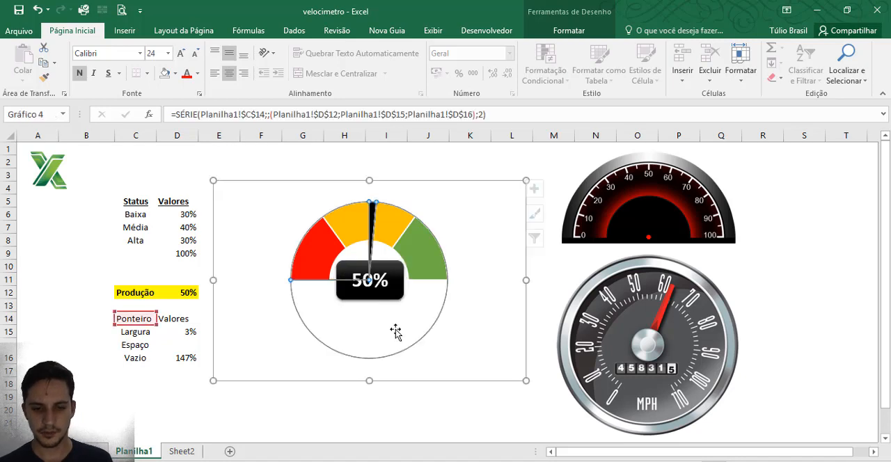
click(324, 384)
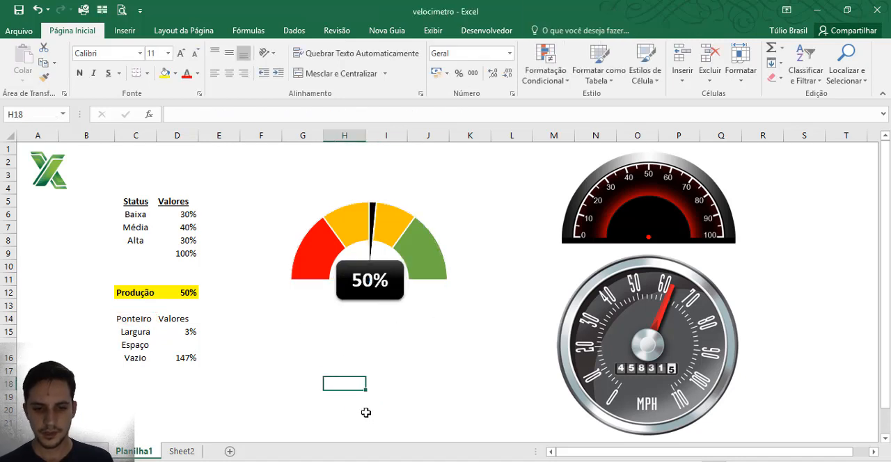
Step: Test the gauge and its linked percentage box by setting Produção in D12 to 0%, 100%, 80% and 50%
click(182, 288)
text(0)
key(Return)
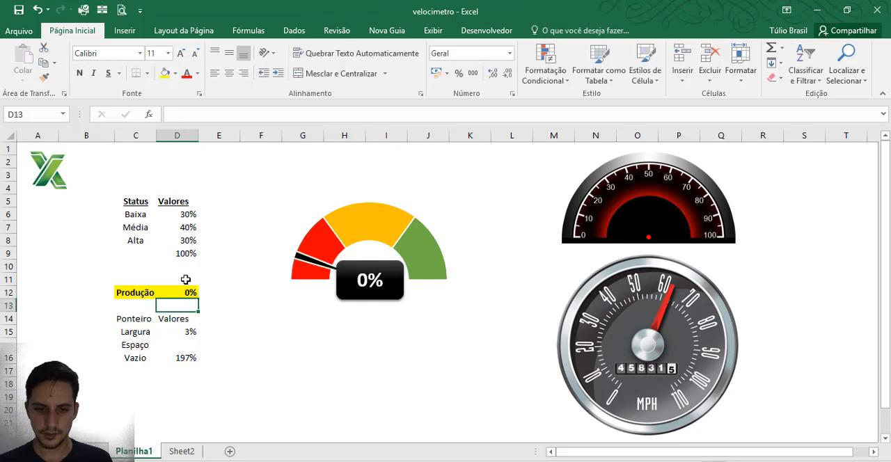
key(Up)
text(100)
key(Return)
key(Up)
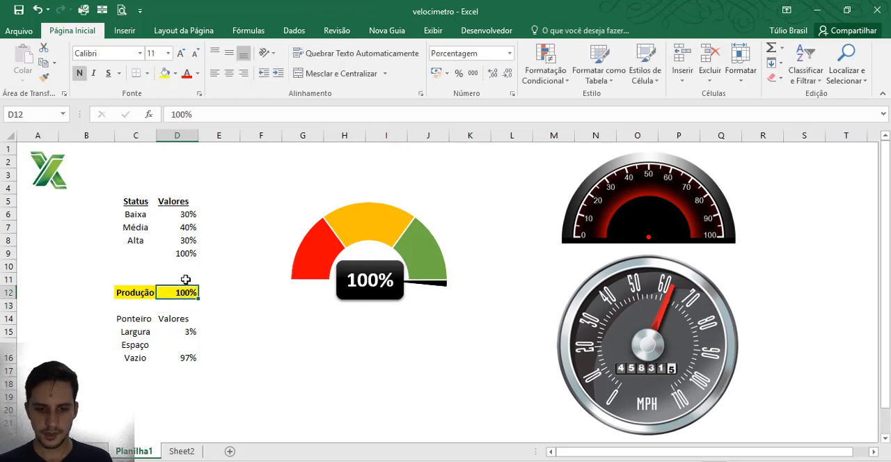
text(80)
key(Return)
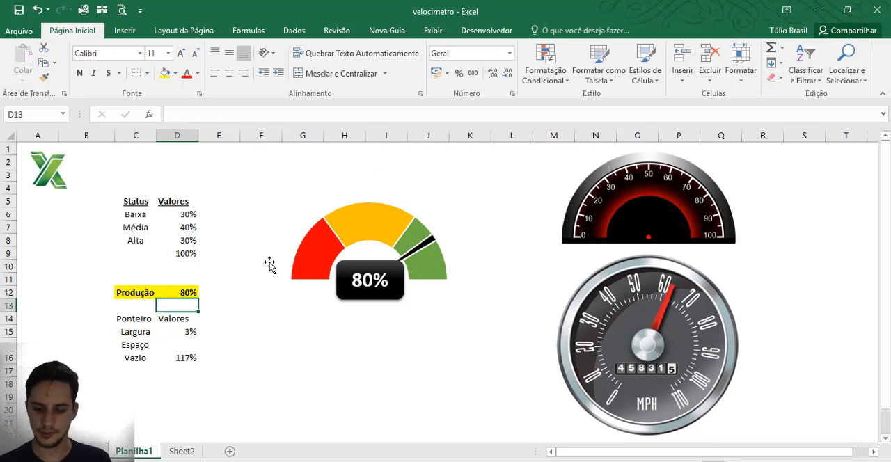
key(Up)
text(50)
key(Return)
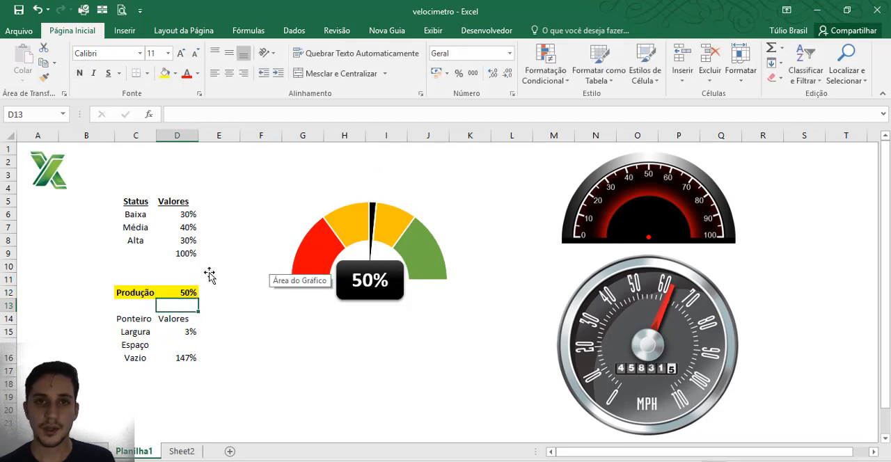